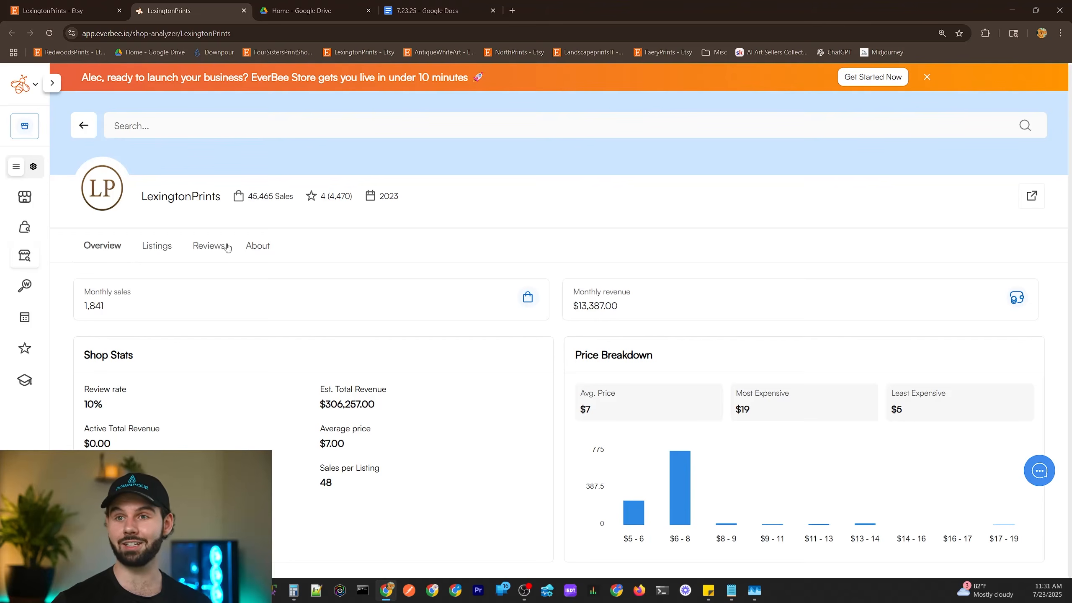
Open the LexingtonPrints listings analytics and view the details of the 4th of July Frame TV bundle and Printable Wildflower Art set
left_click(151, 249)
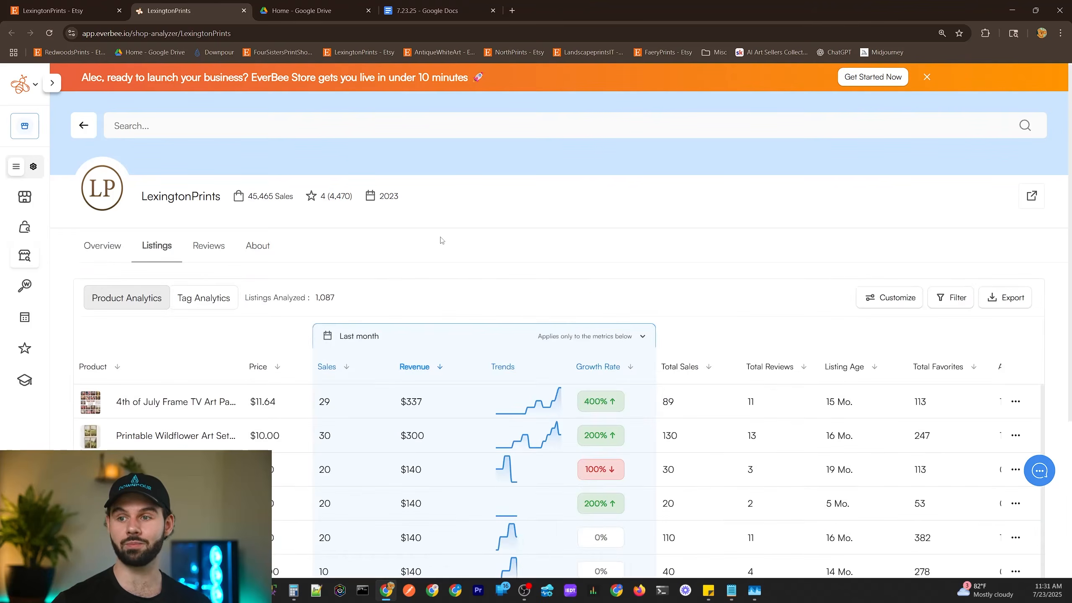
scroll(438, 242, "down", 2)
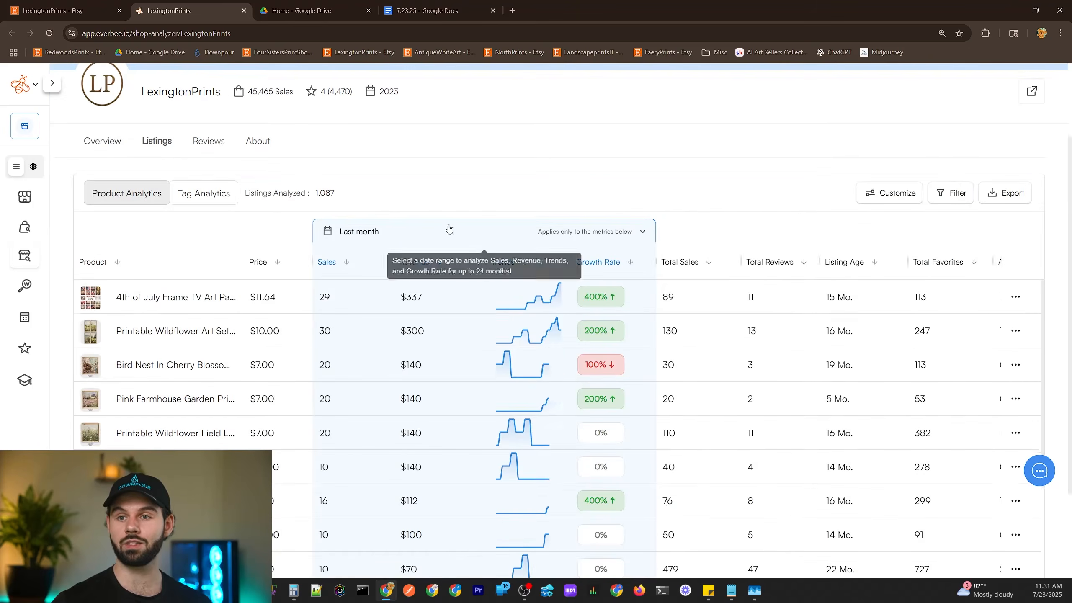
left_click(185, 303)
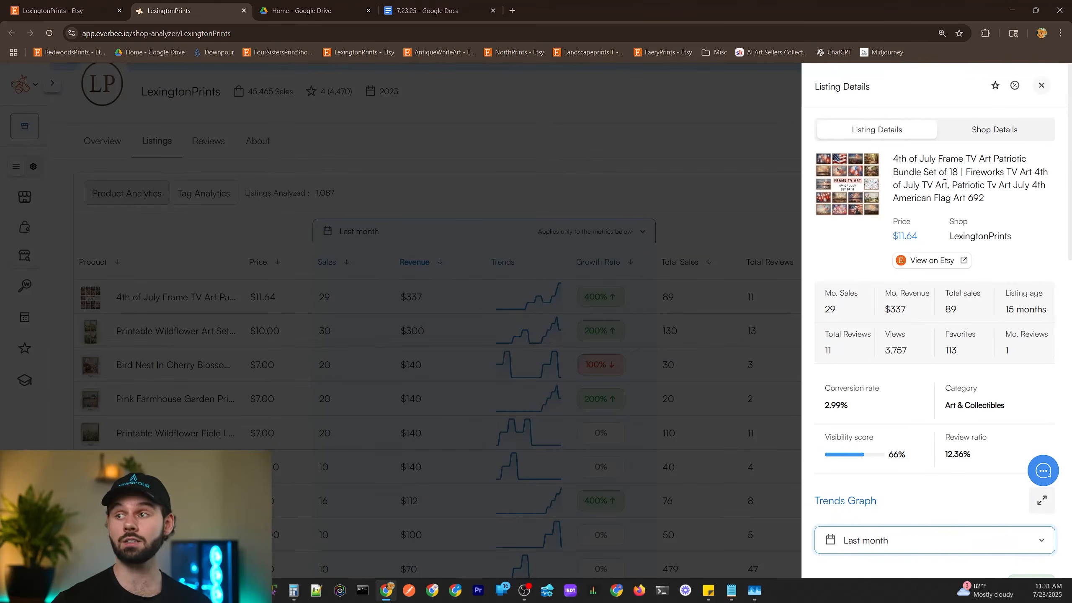
left_click(235, 228)
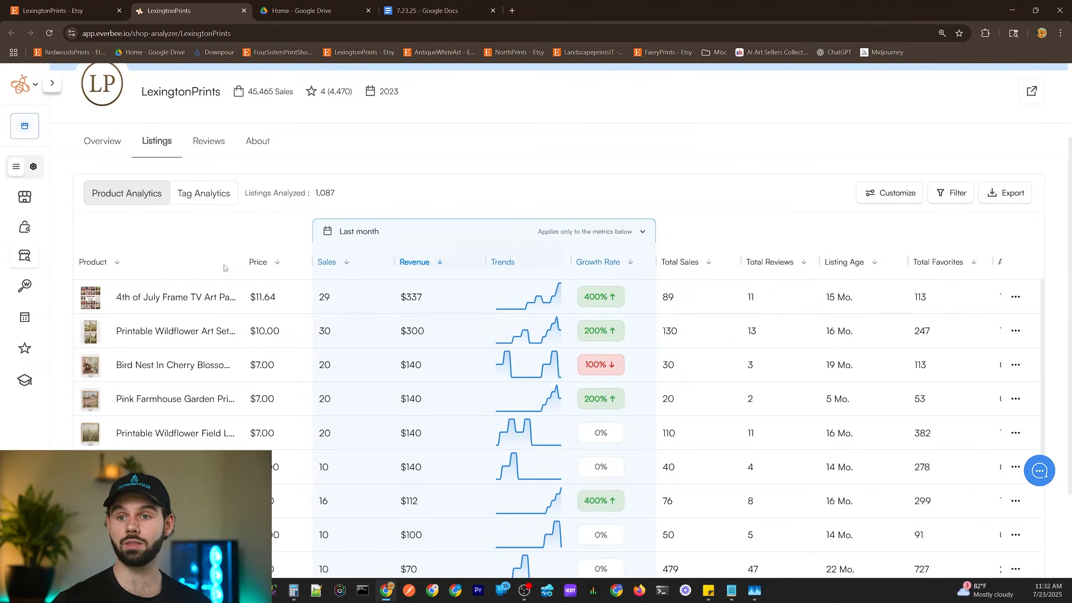
left_click(187, 335)
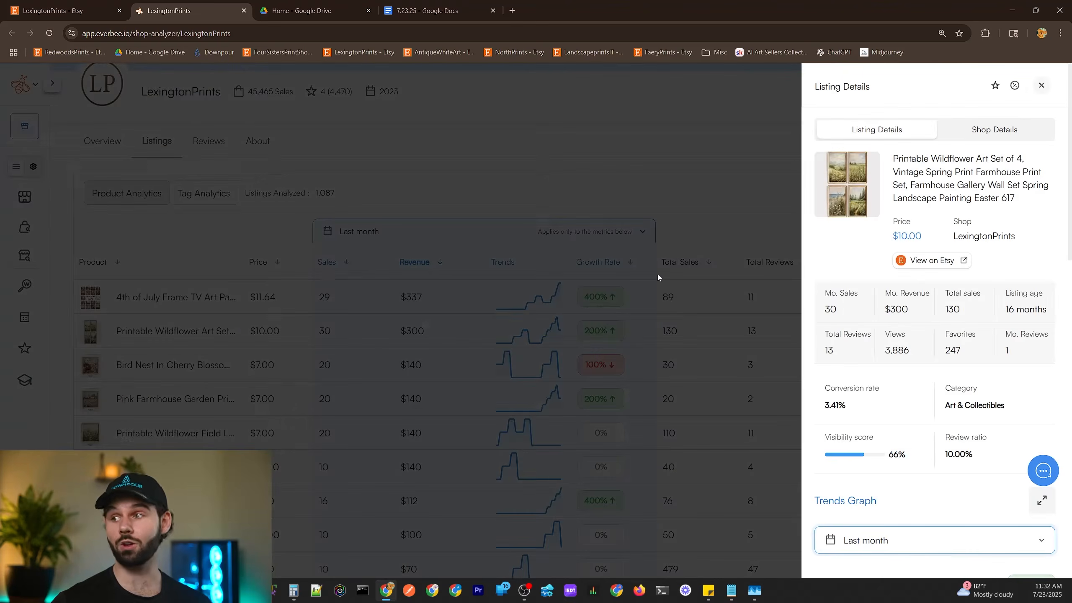
left_click(223, 256)
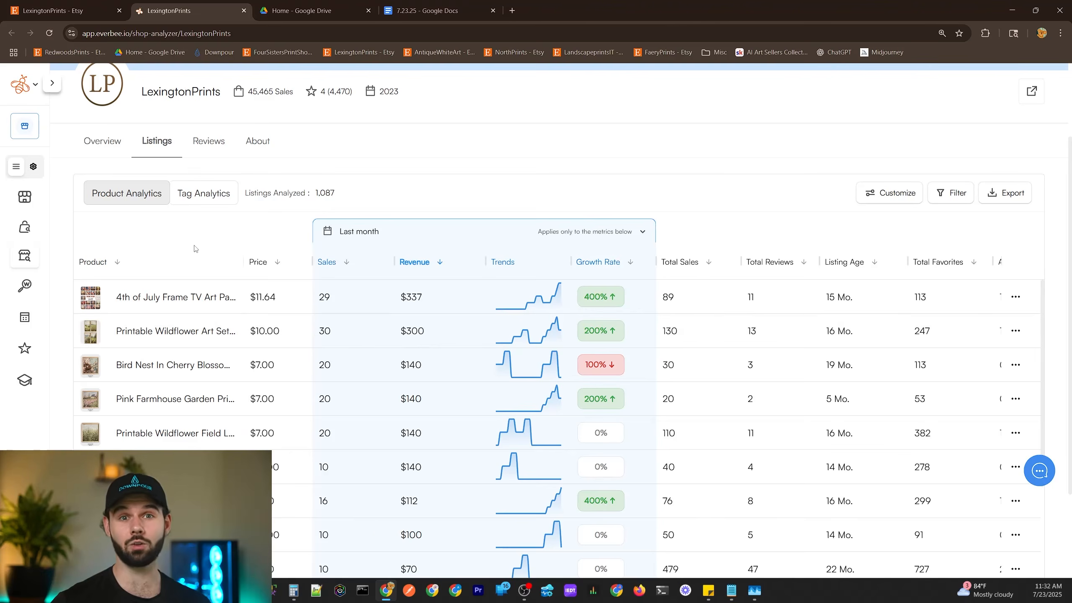
Look over the featured items on the LexingtonPrints Etsy shop page, and bring up the 7.23.25 document in Google Docs
key("ctrl+shift+Tab")
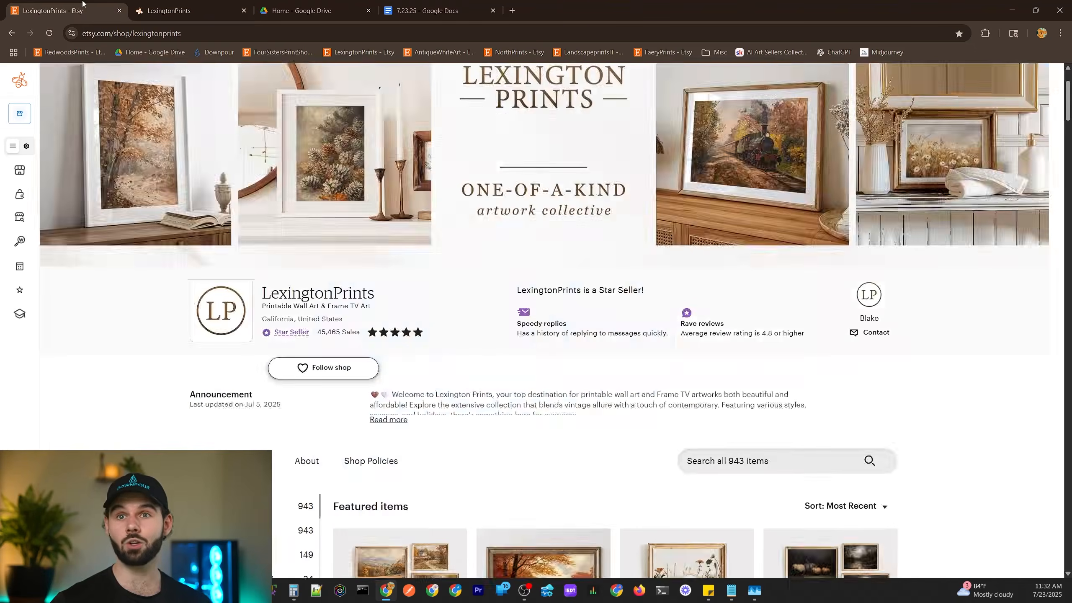
scroll(411, 375, "down", 5)
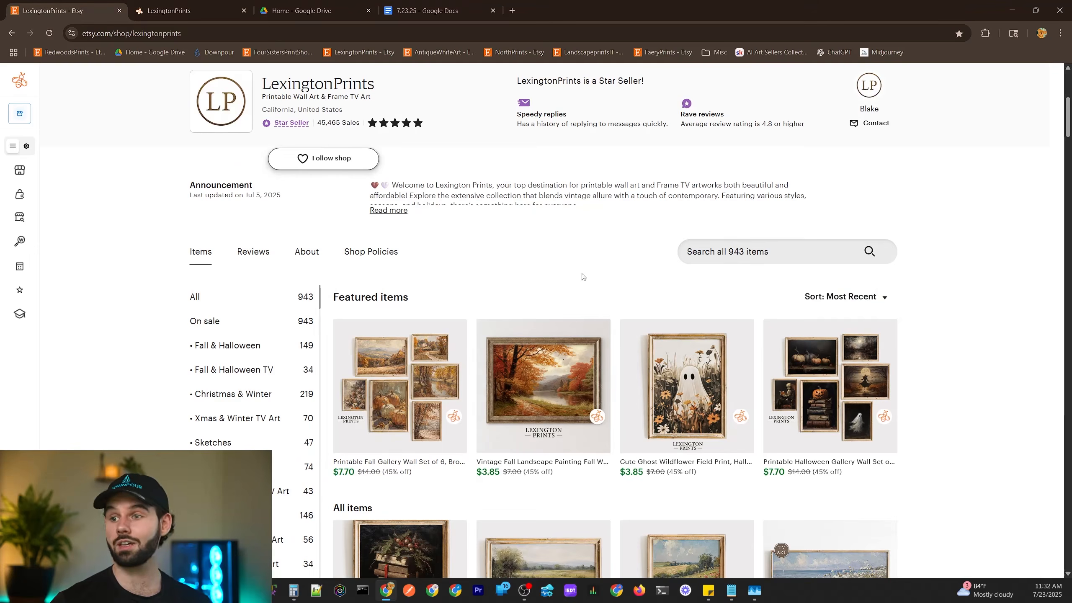
left_click(427, 10)
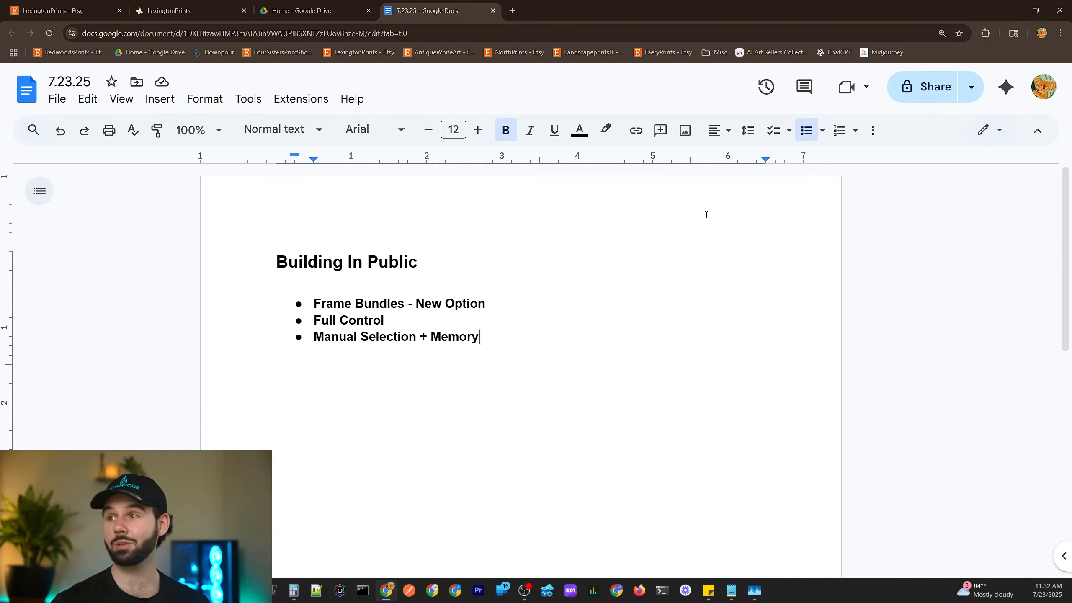
Minimize the browser and go through each of the images in the B_1_Fruit 5 input folder
left_click(1005, 10)
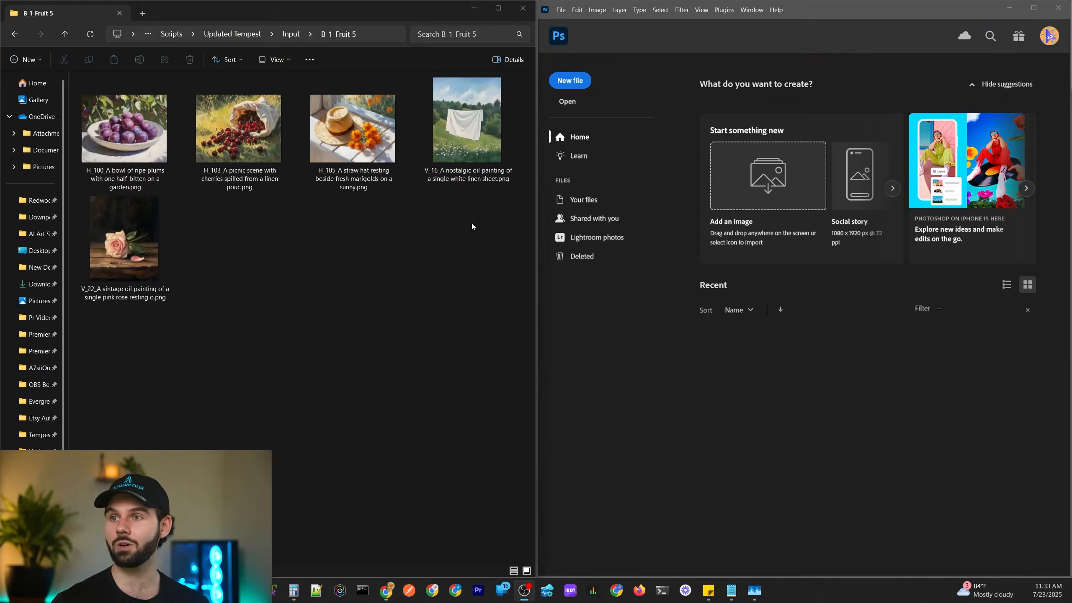
left_click(142, 145)
left_click(253, 145)
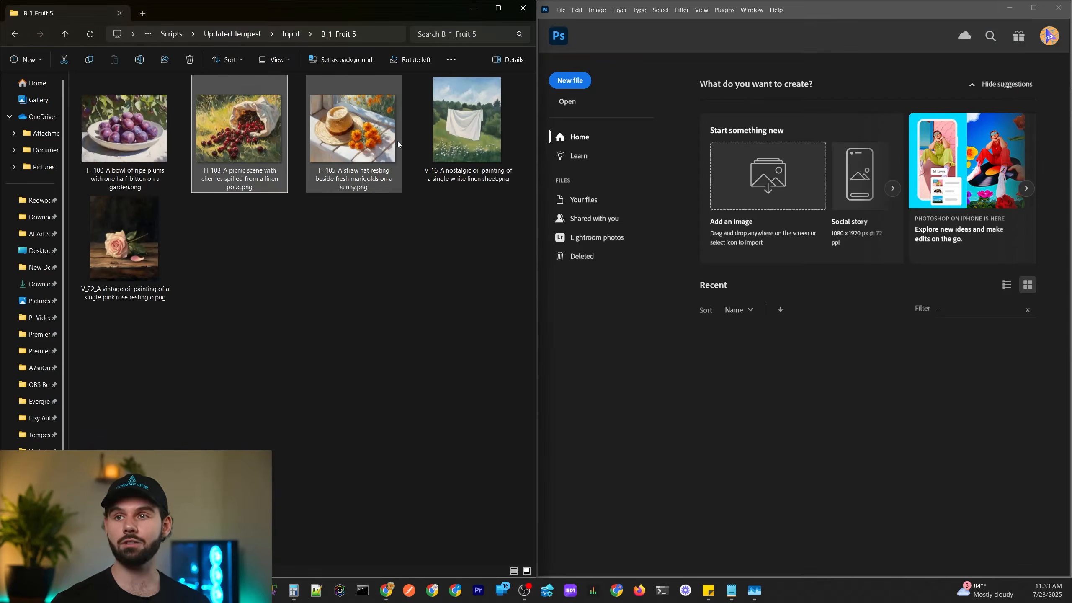
left_click(377, 143)
left_click(467, 126)
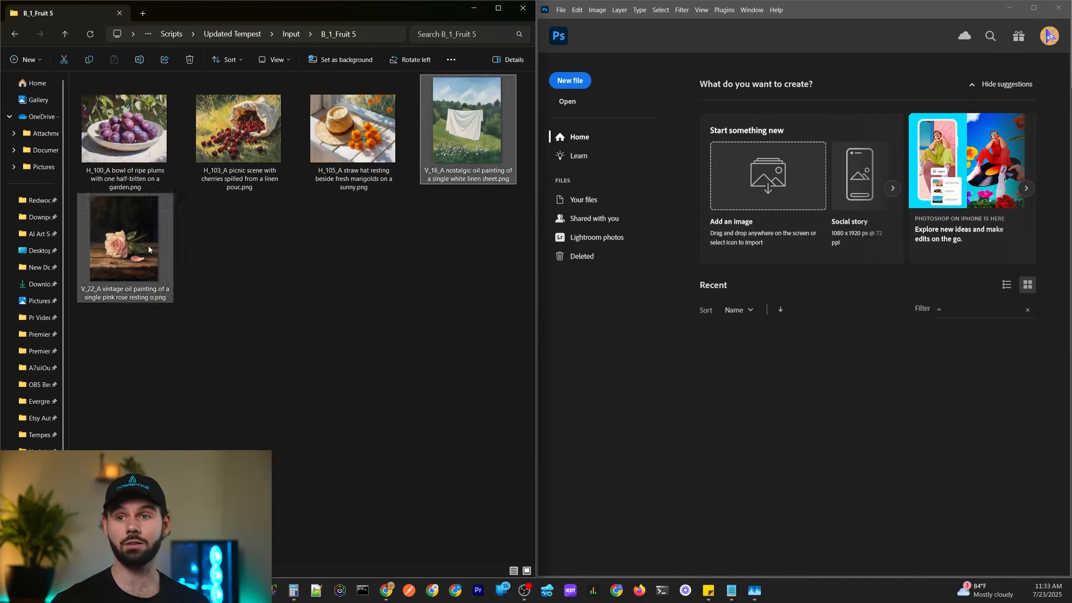
left_click(148, 249)
left_click(238, 127)
left_click(353, 127)
left_click(467, 127)
left_click(124, 238)
left_click(258, 277)
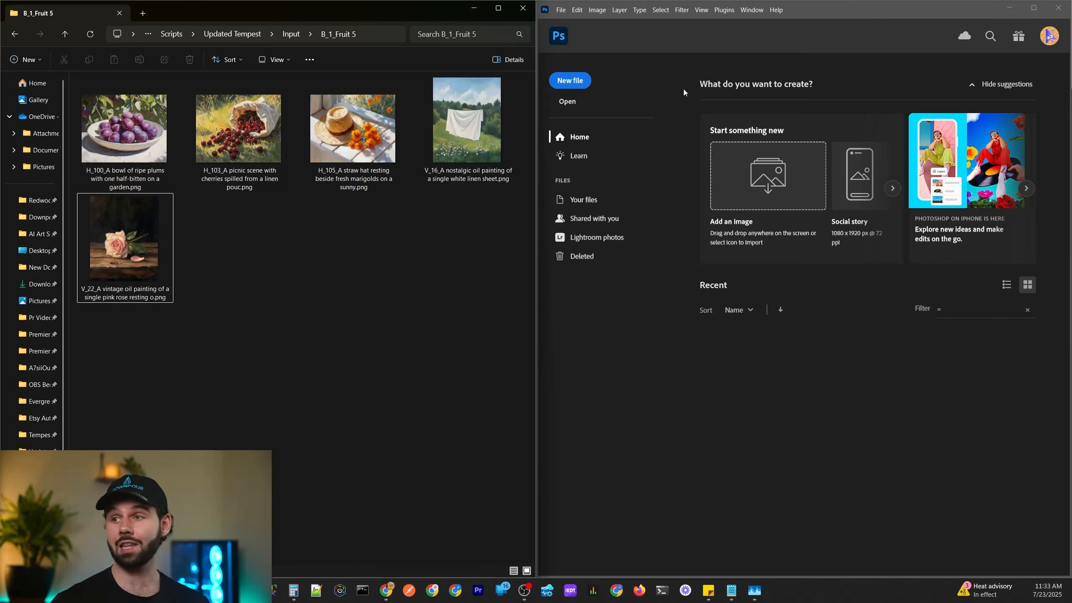
Run the Tempest-bundleupgraded.jsx script in Photoshop and set the orientation to Frame Bundle
left_click(561, 10)
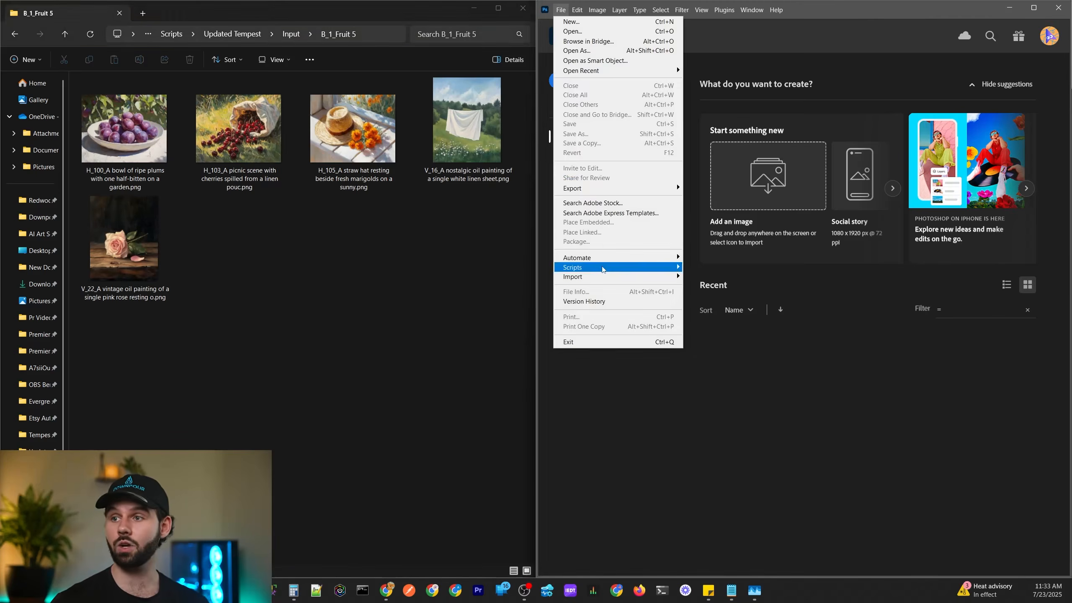
mouse_move(604, 268)
left_click(706, 373)
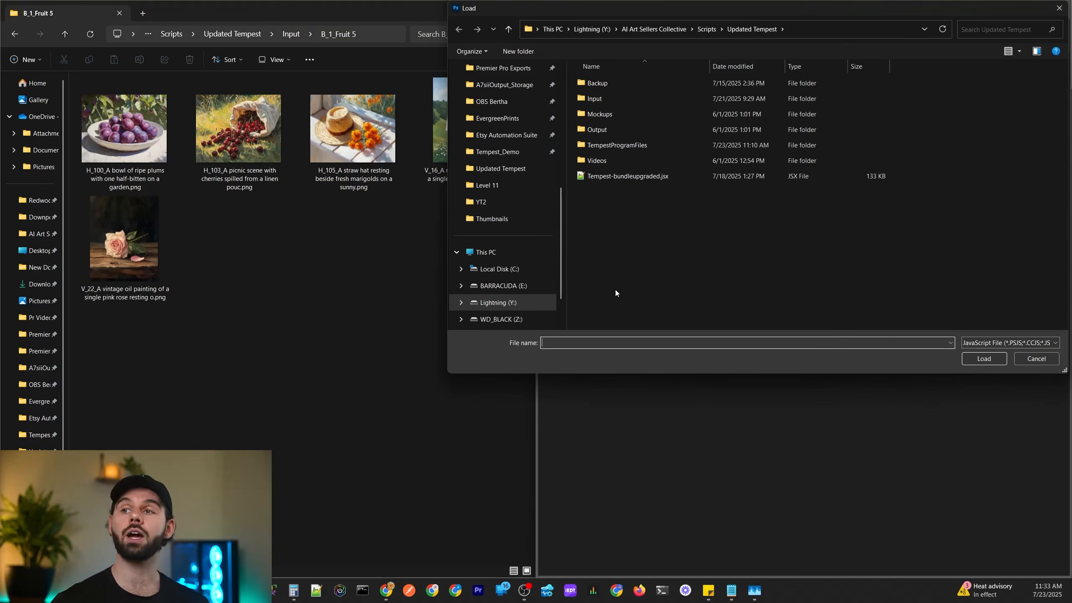
double_click(632, 176)
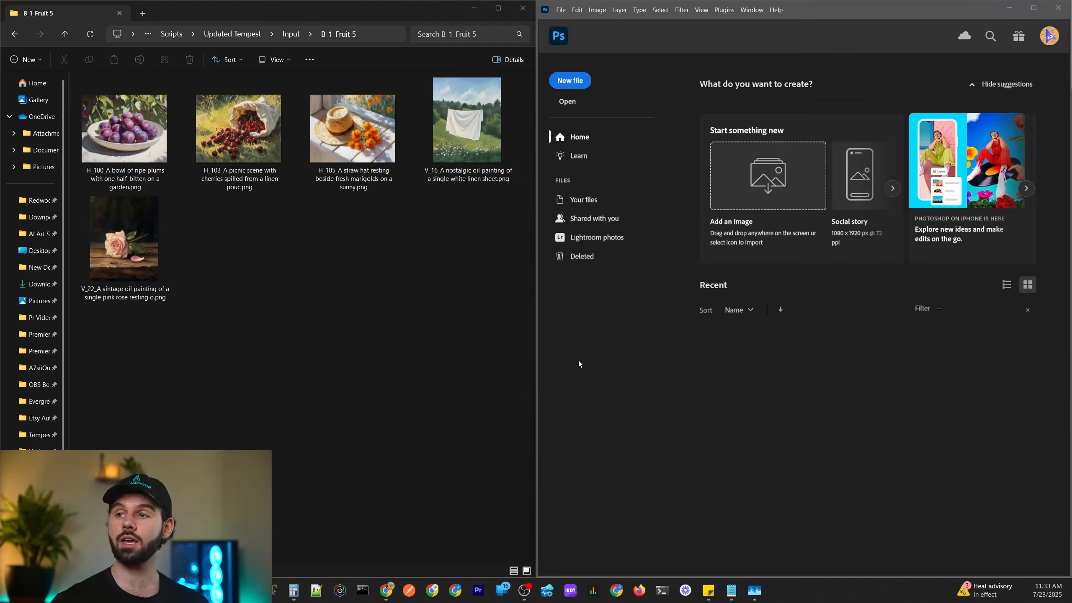
left_click_drag(458, 84, 546, 64)
left_click(429, 145)
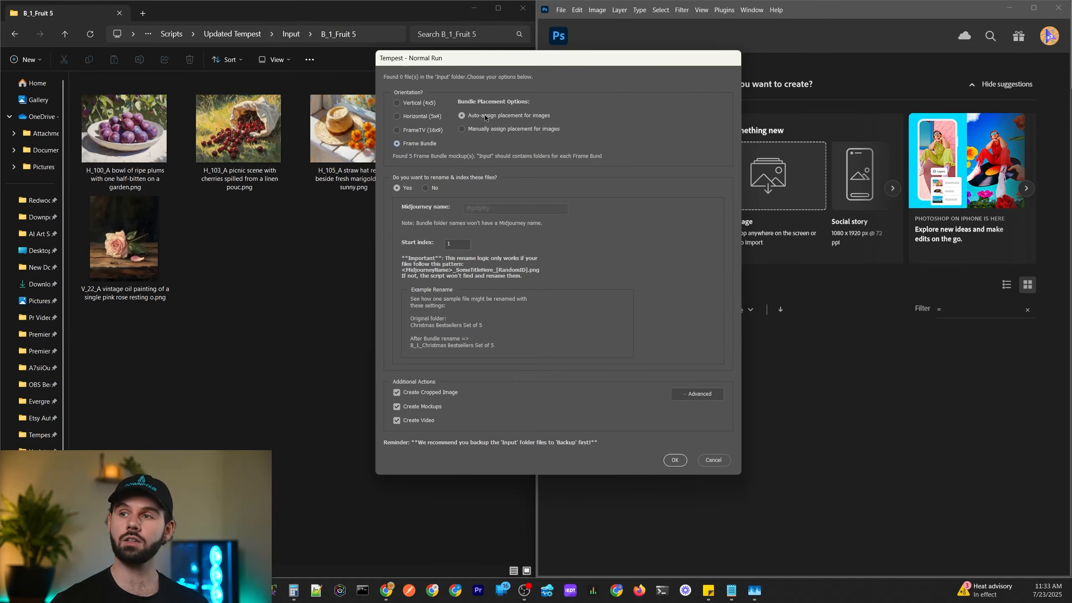
Set the bundle placement option to manually assign placement for images, and cancel the script run
left_click_drag(477, 63, 527, 107)
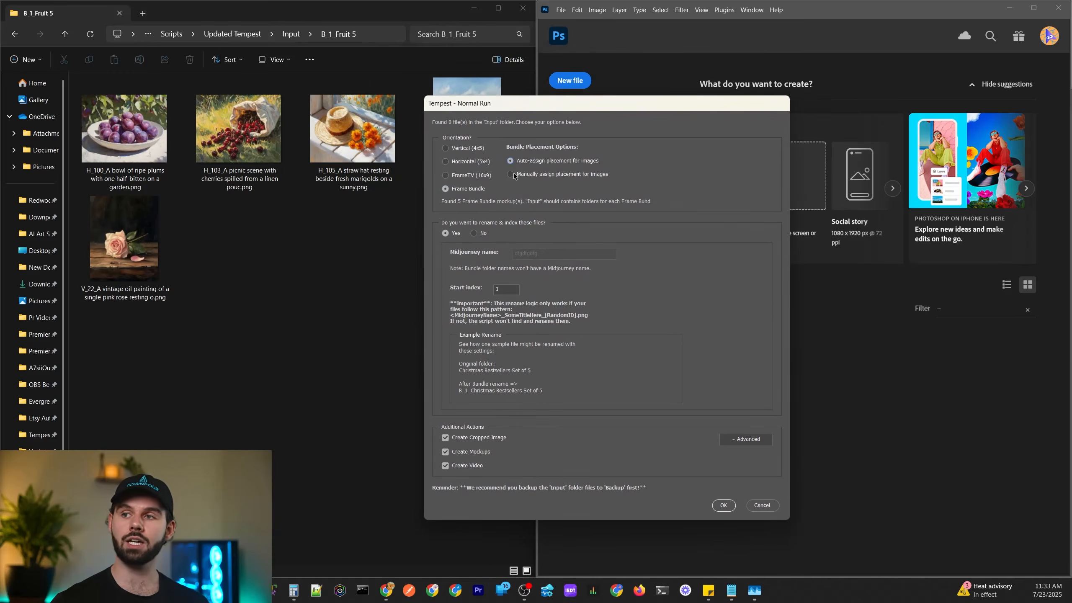
left_click(511, 175)
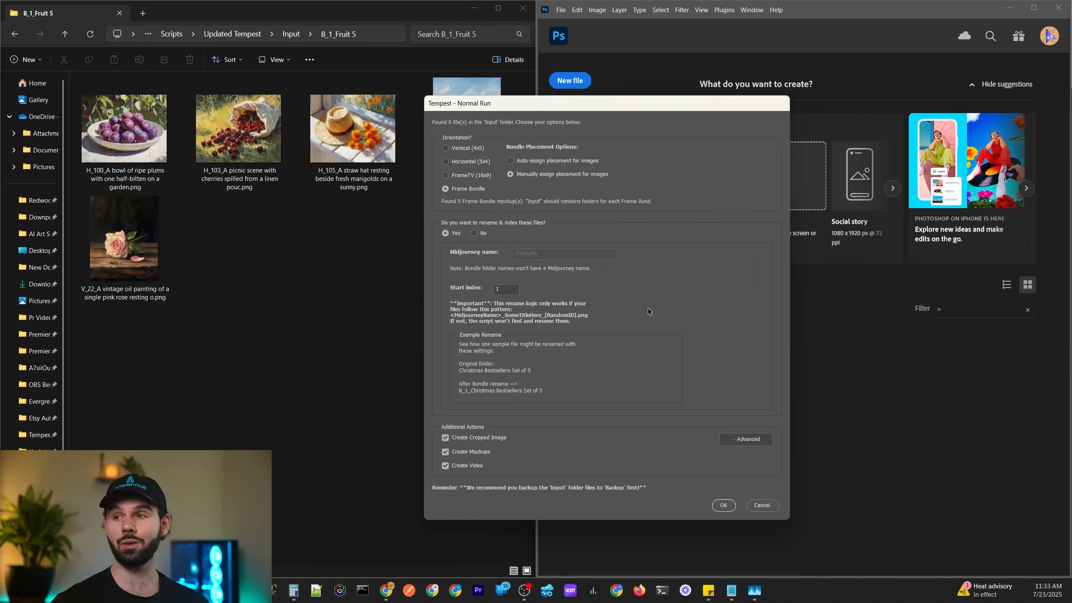
left_click(767, 507)
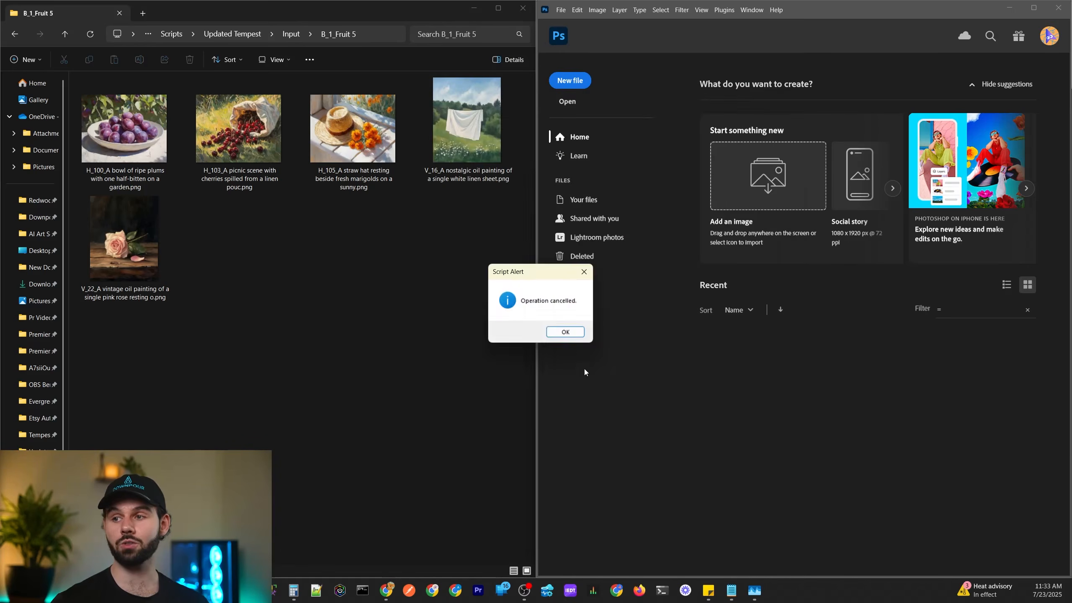
left_click(557, 331)
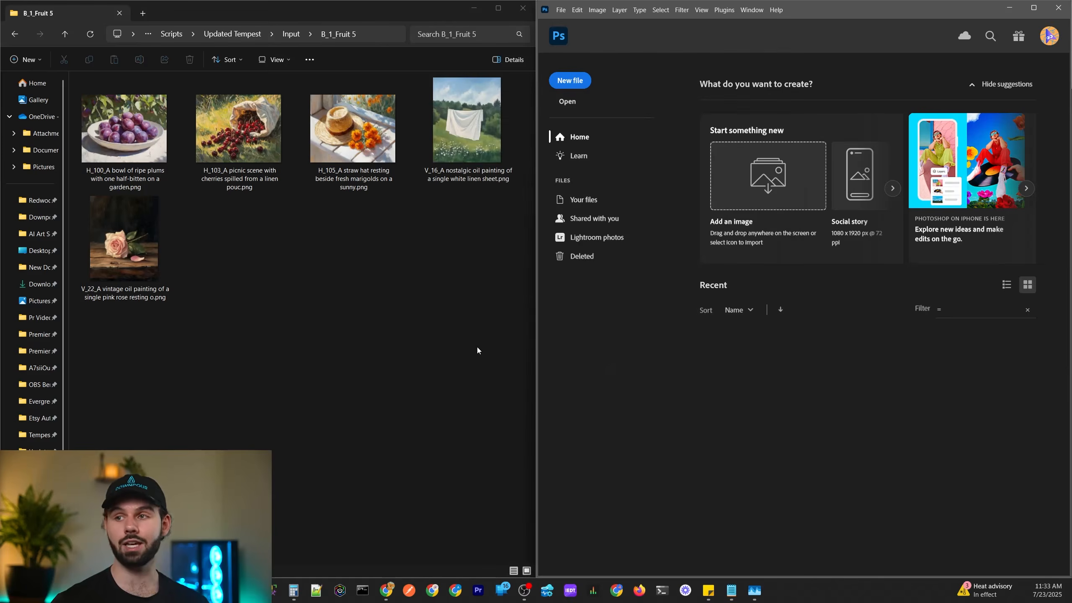
Open Set of 5.psd from the FrameBundlesMockups folder inside Updated Tempest's Mockups folder
left_click(236, 34)
double_click(127, 132)
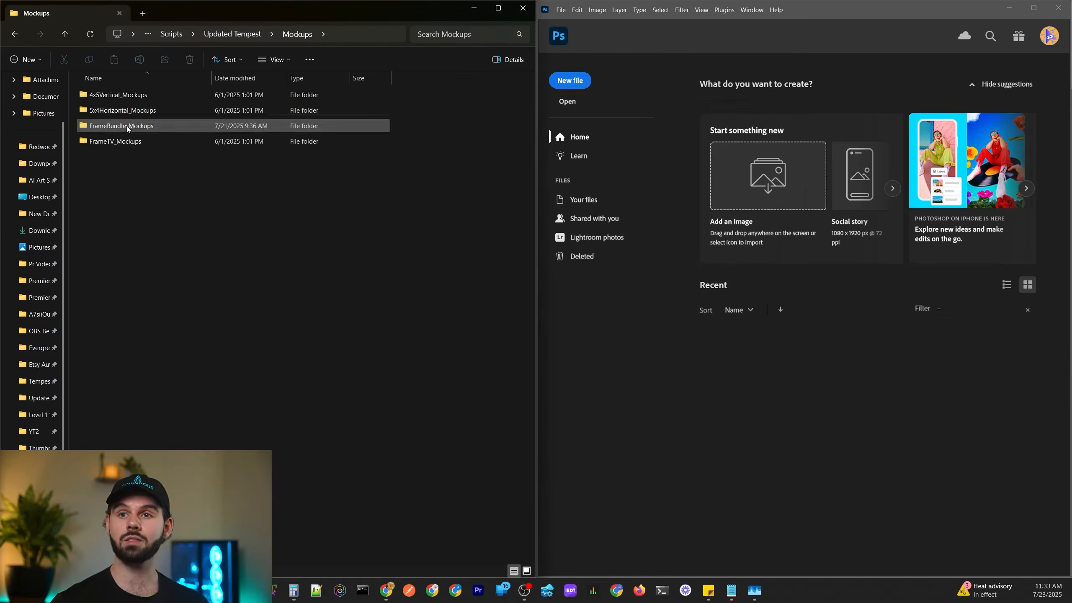
double_click(125, 127)
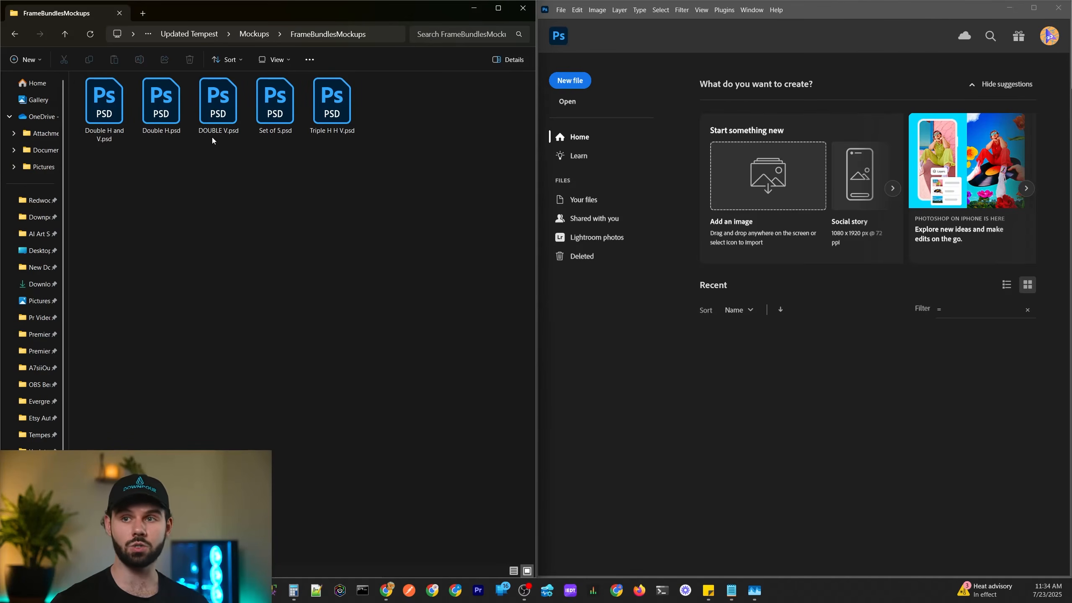
left_click(270, 121)
double_click(271, 123)
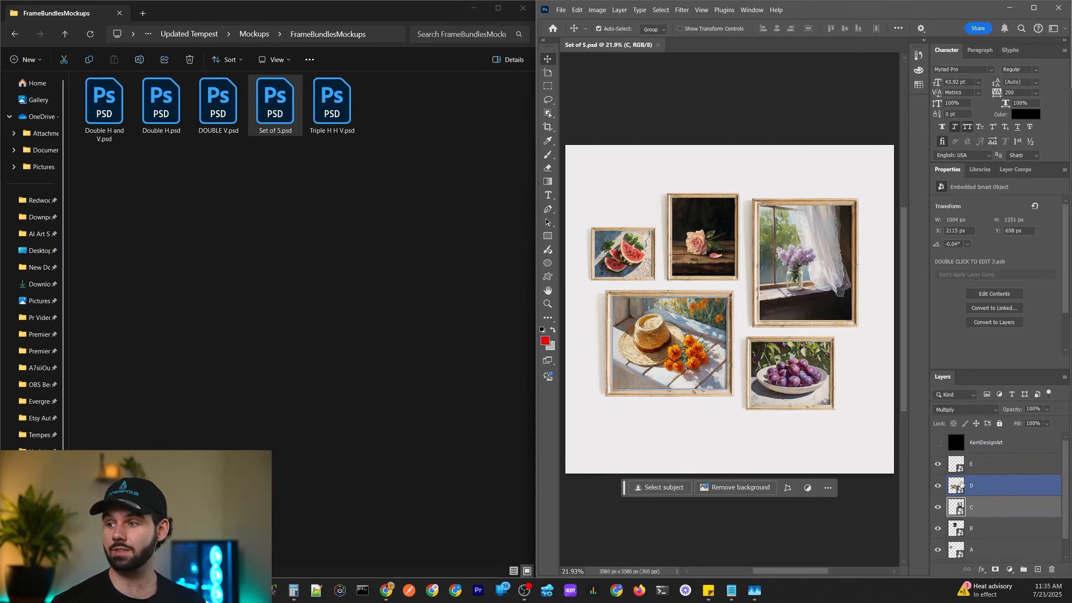
Hide and show layers A, B, C, D and E one by one to examine which frame each holds
scroll(1004, 464, "down", 1)
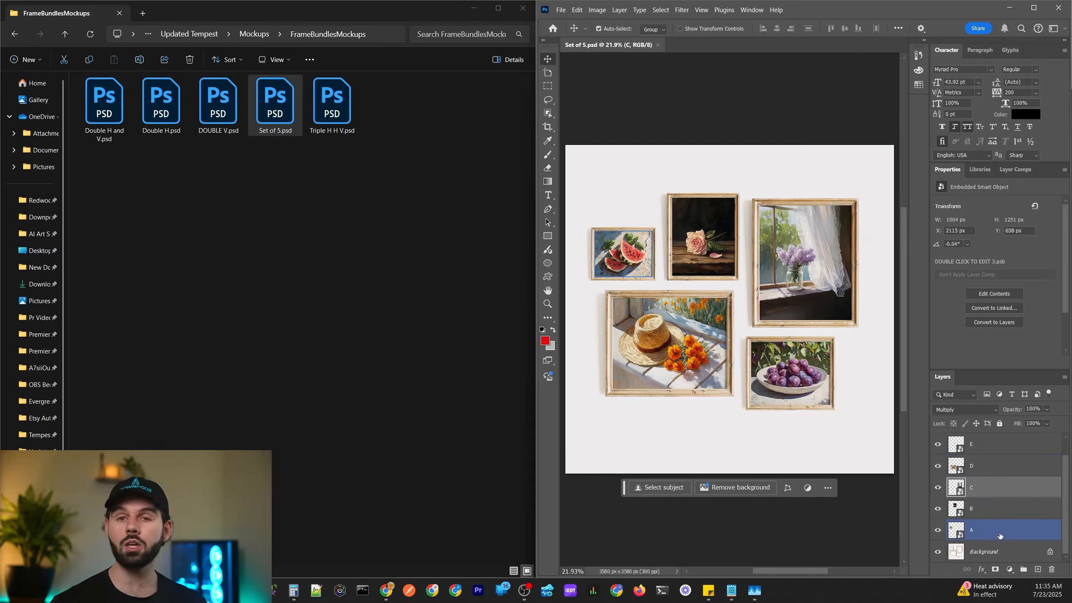
left_click(939, 531)
left_click(938, 531)
left_click(938, 509)
left_click(938, 509)
left_click(938, 488)
left_click(938, 488)
left_click(938, 467)
left_click(939, 467)
left_click(938, 445)
left_click(937, 444)
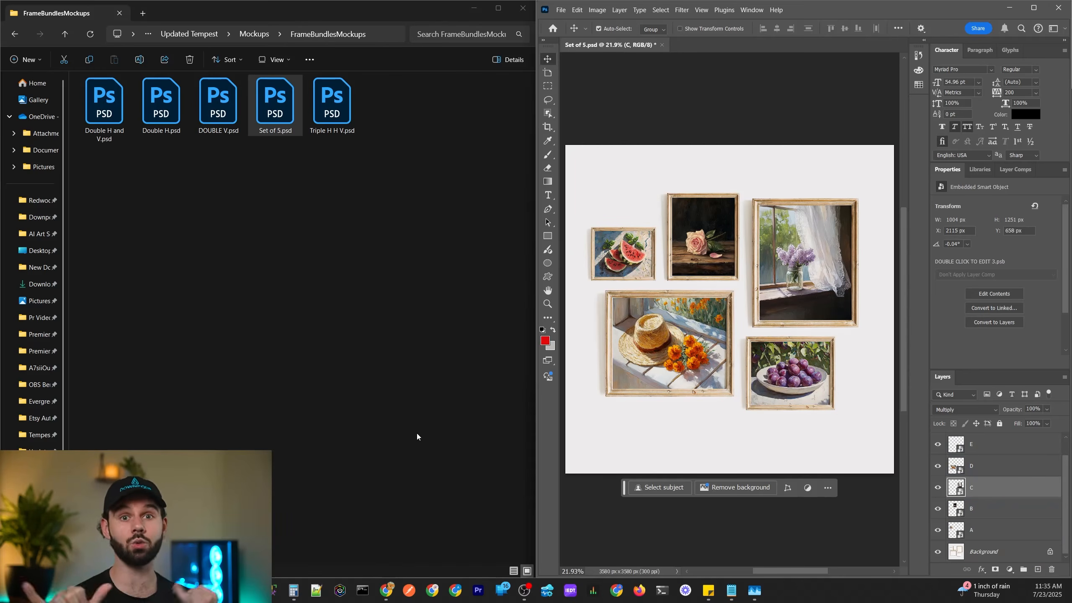
Open Triple H H V.psd, and hide and show layer A in Set of 5.psd to identify its frame
double_click(325, 120)
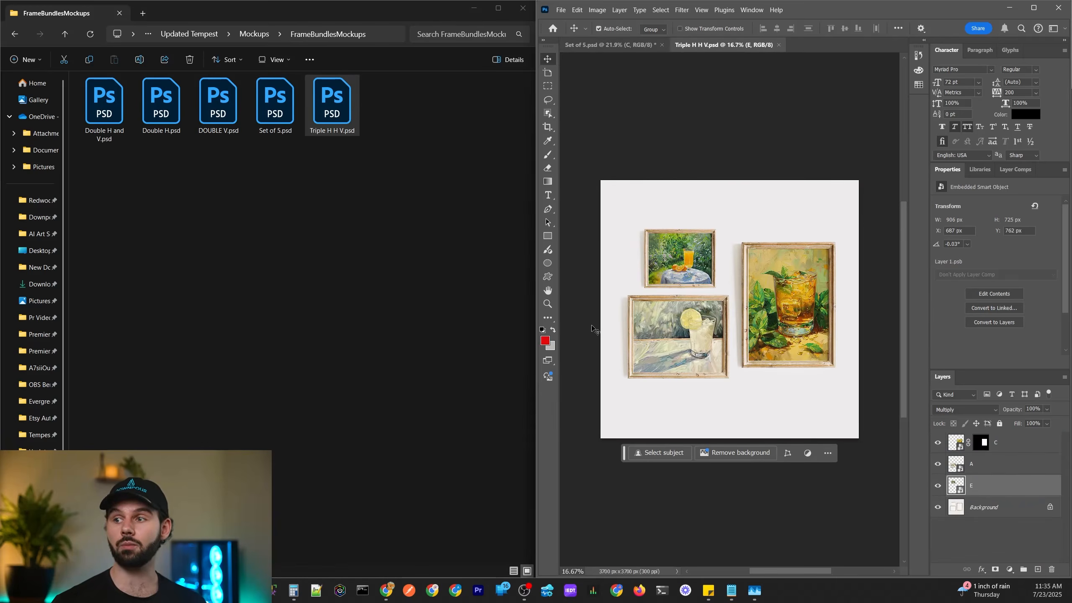
left_click(612, 44)
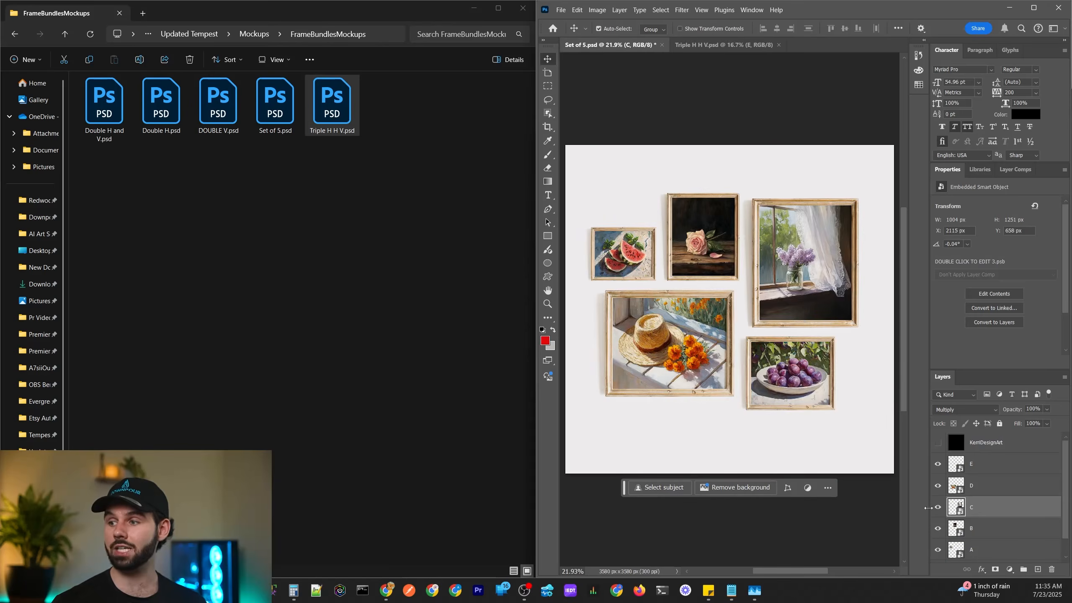
left_click(938, 550)
left_click(938, 550)
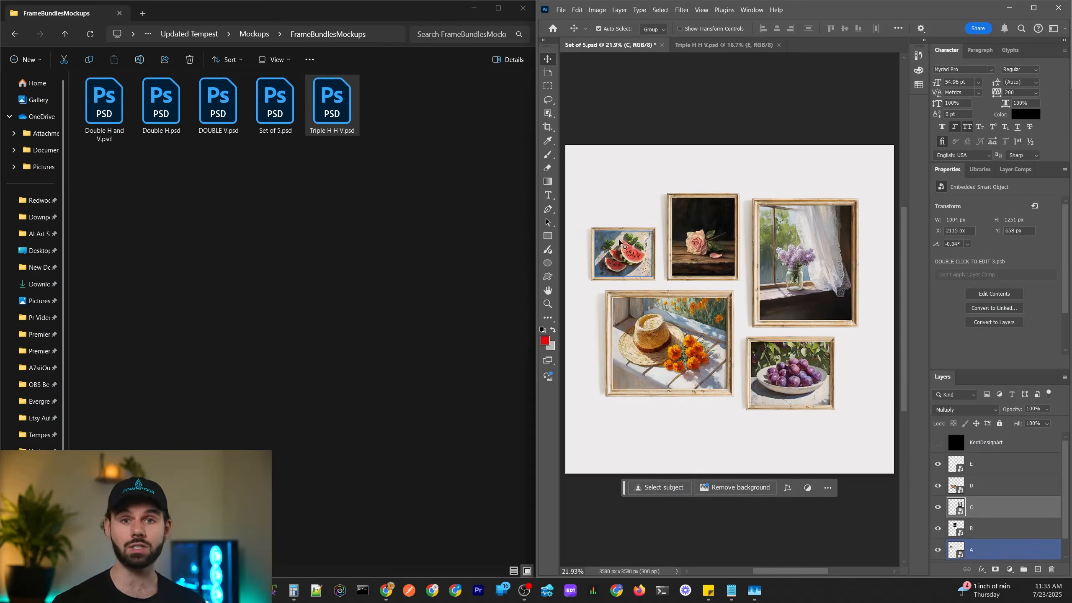
Toggle the visibility of layer A in Triple H H V.psd and compare it with layer A in Set of 5.psd
left_click(707, 44)
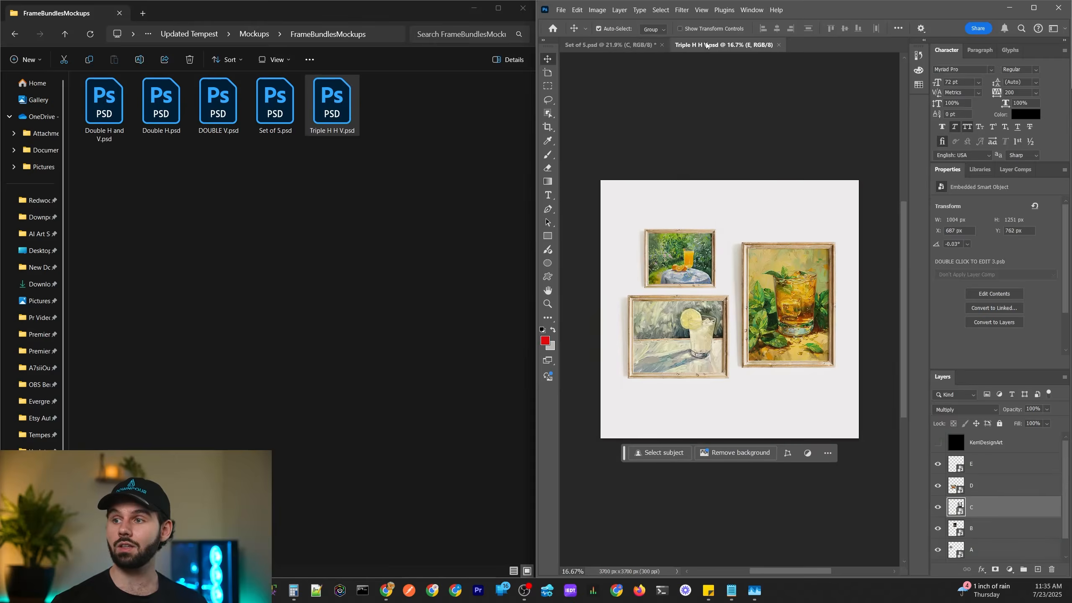
left_click(937, 464)
left_click(938, 463)
left_click(938, 463)
left_click(939, 464)
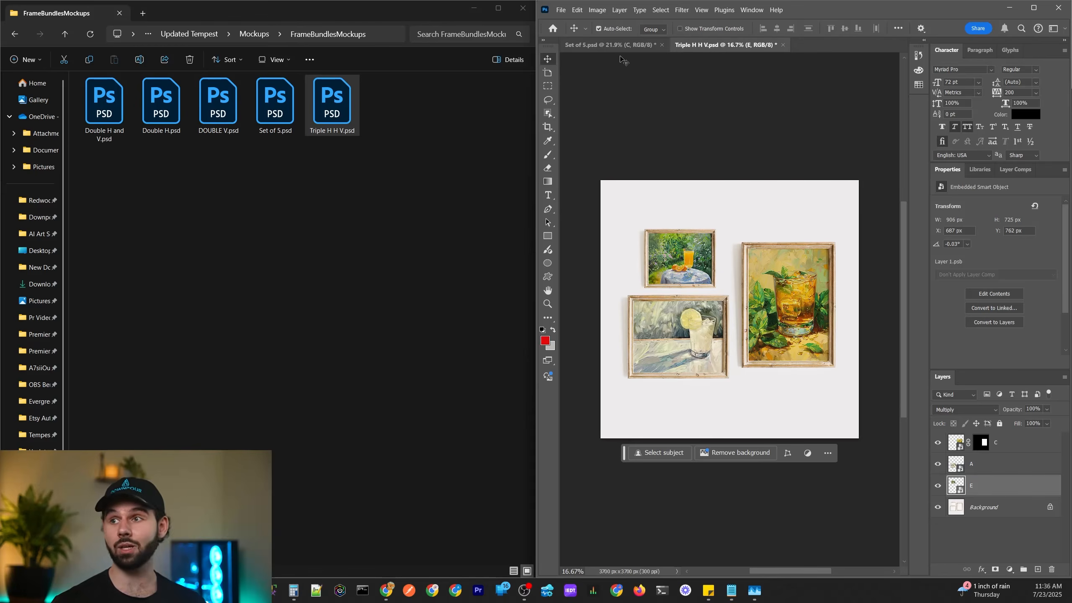
left_click(611, 44)
left_click(984, 550)
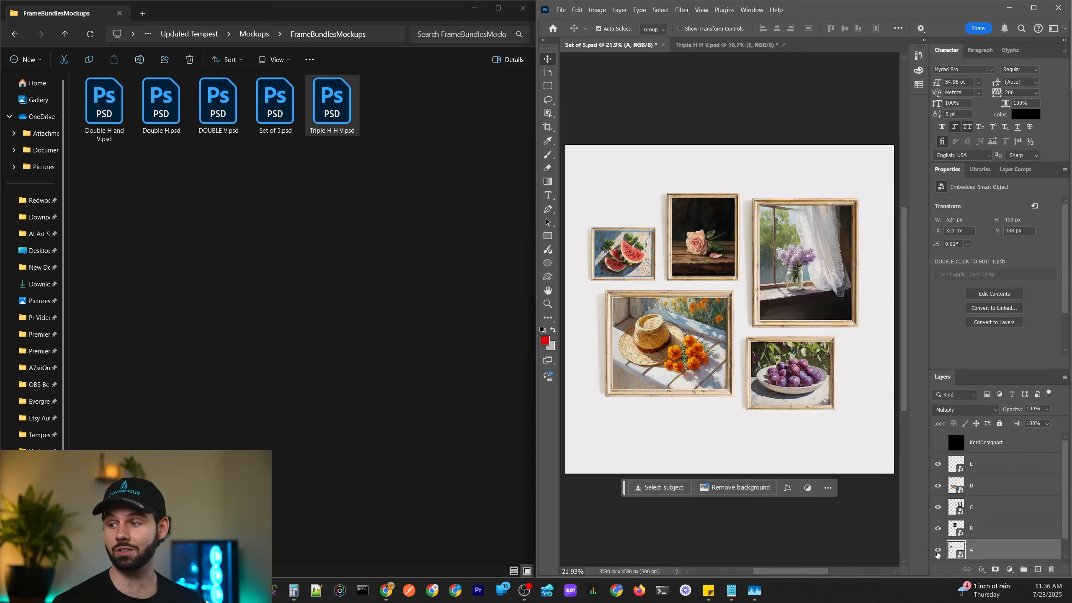
left_click(719, 45)
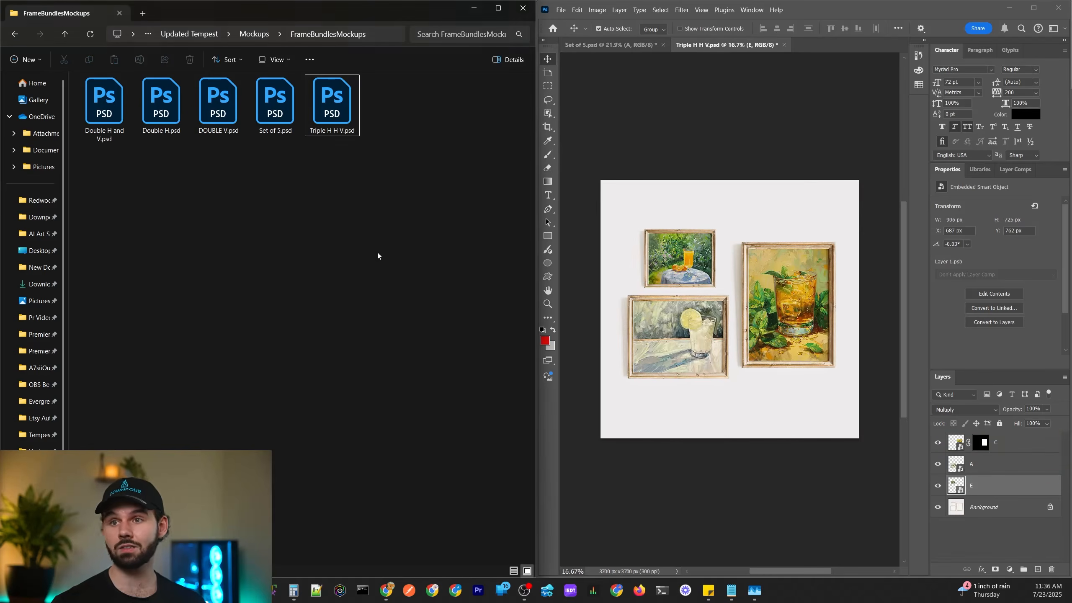
Open Double H and V.psd from the mockups folder, and hide and show layer A to identify its frame
left_click(111, 118)
double_click(110, 118)
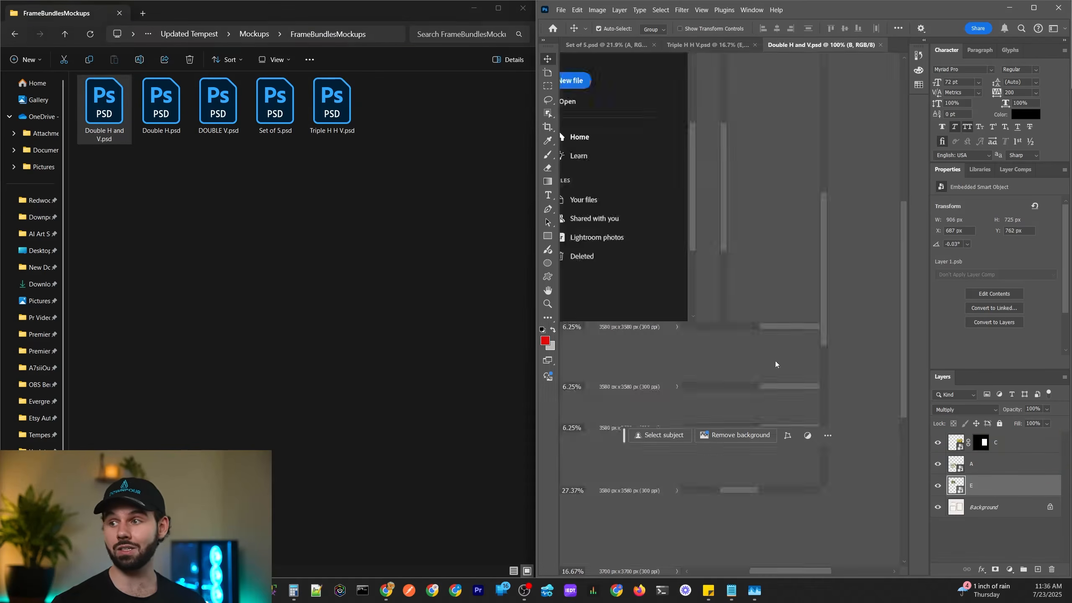
left_click(939, 465)
left_click(937, 464)
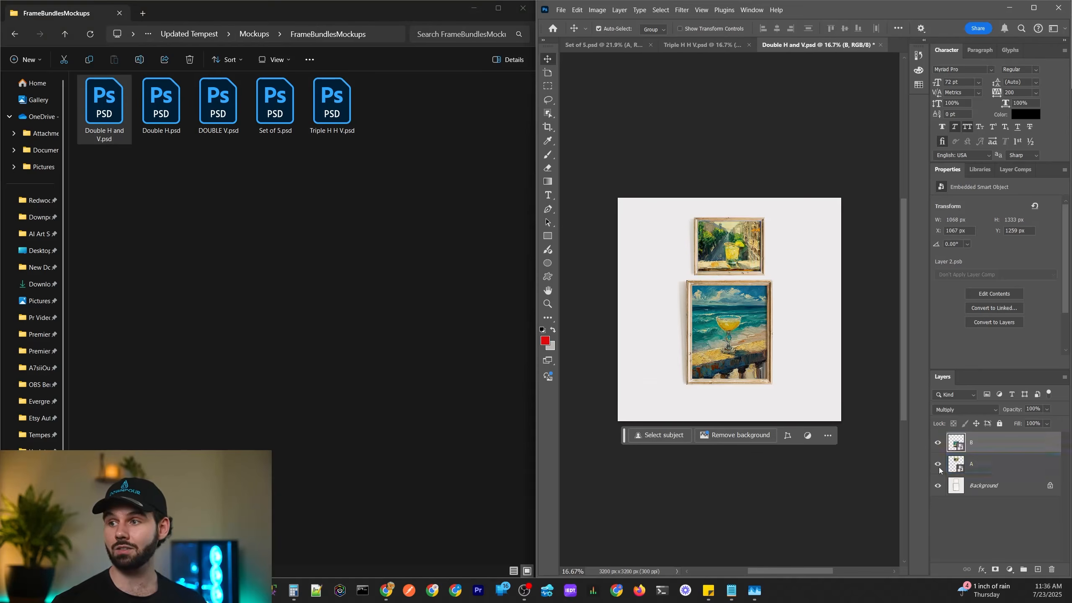
Hide and show layer B in Double H and V.psd and in Set of 5.psd to compare the frames it fills
left_click(937, 443)
left_click(937, 442)
key("ctrl+shift+Tab")
left_click(964, 470)
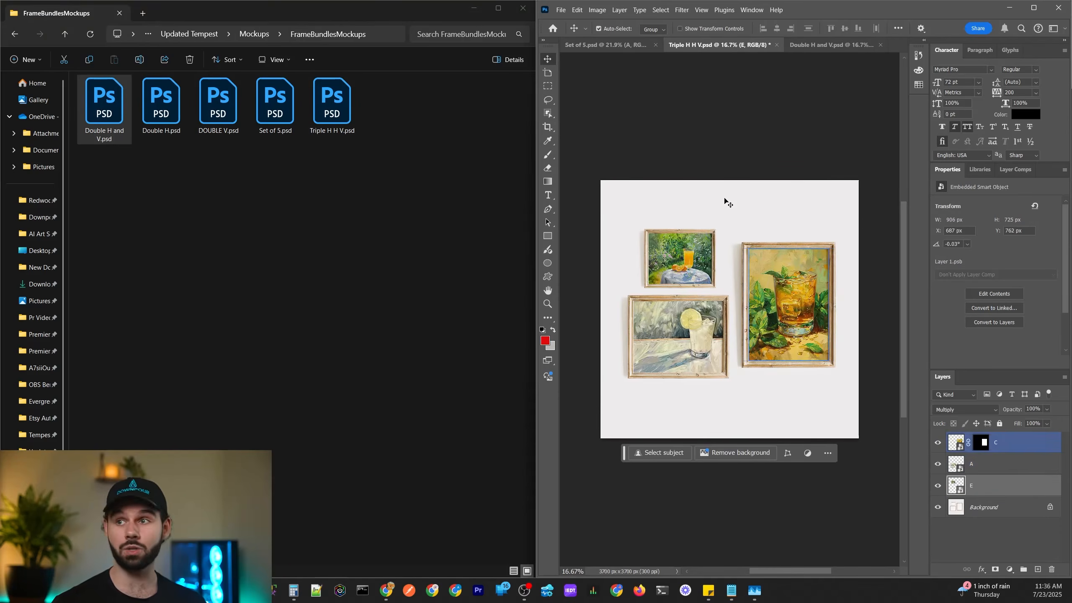
left_click(616, 48)
left_click(949, 529)
left_click(938, 529)
left_click(937, 529)
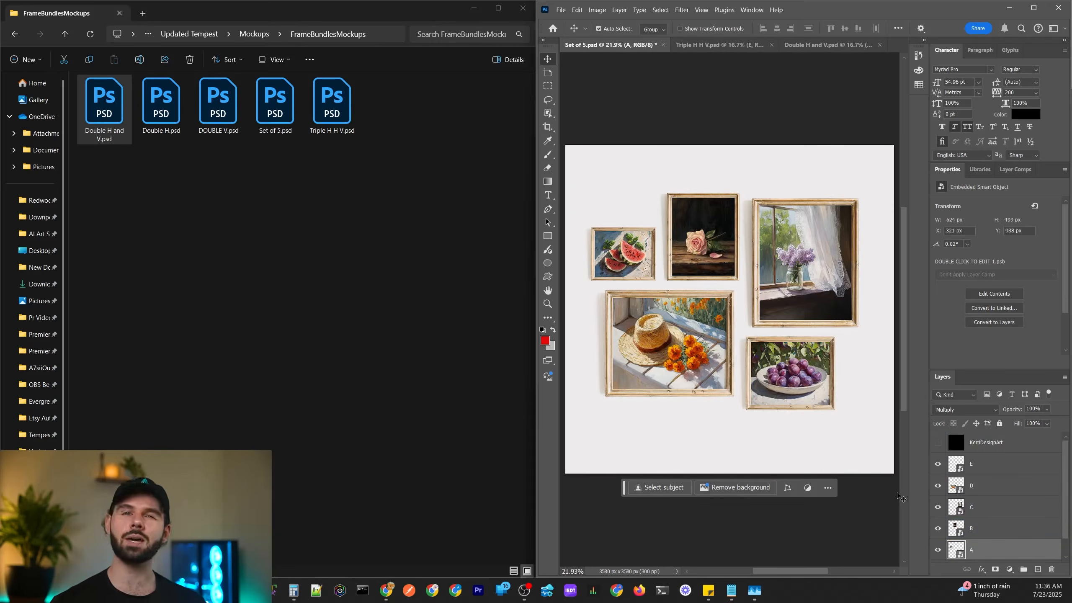
Switch back to Triple H H V.psd and examine its lettered layers C, A and E
left_click(967, 490)
left_click(716, 116)
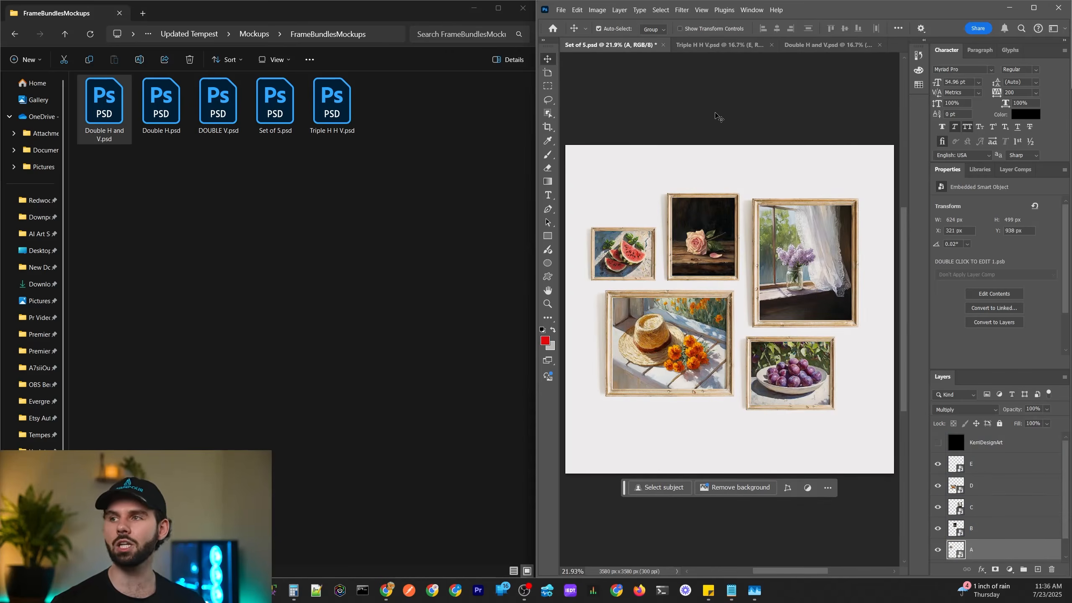
left_click(711, 45)
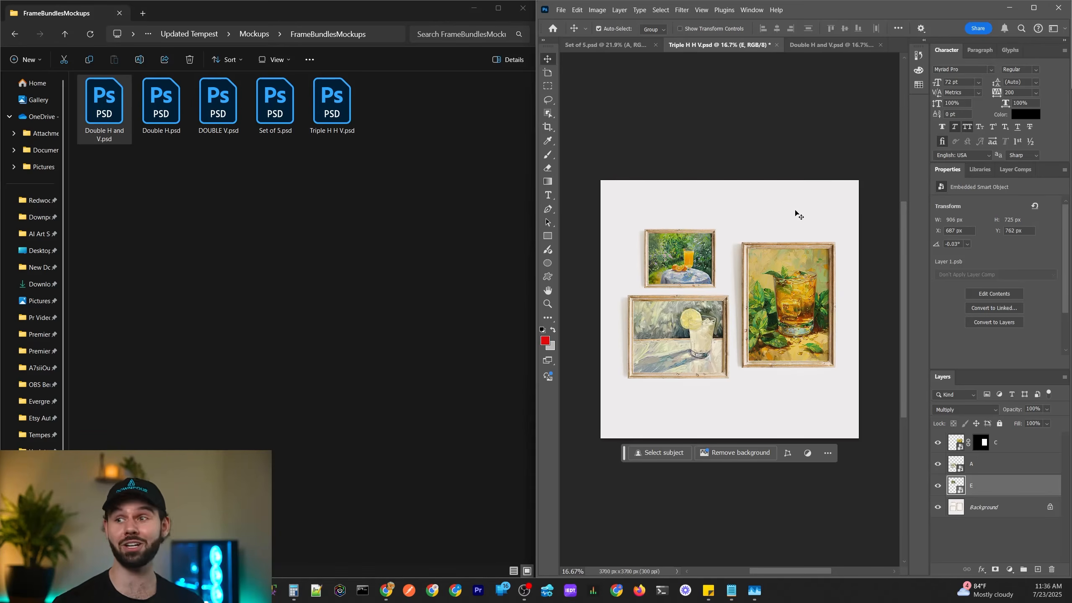
left_click(953, 465)
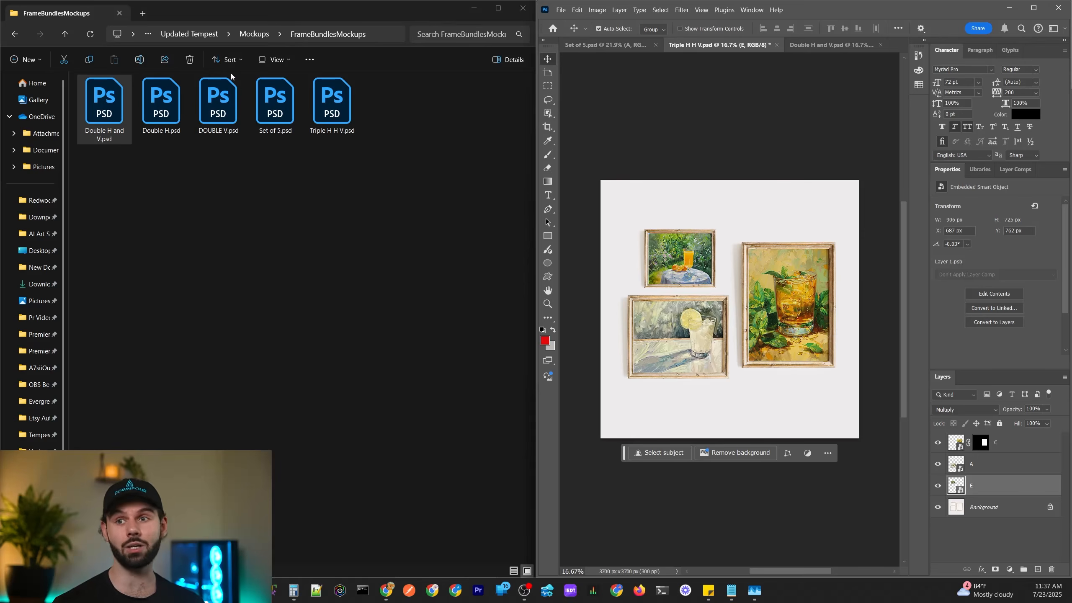
left_click(807, 315)
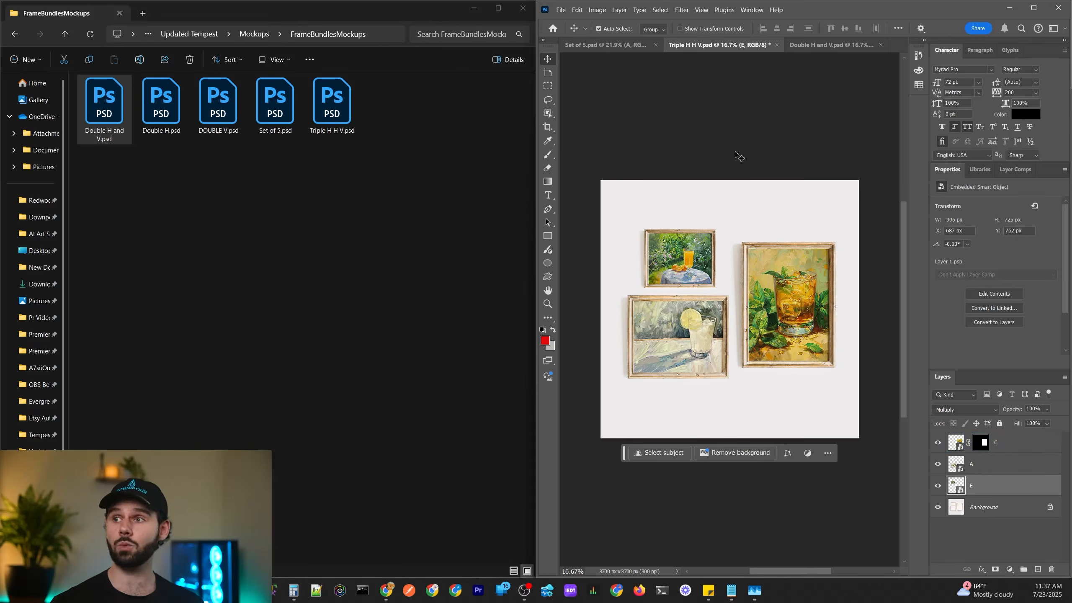
Close all open mockup PSDs without saving changes
right_click(718, 45)
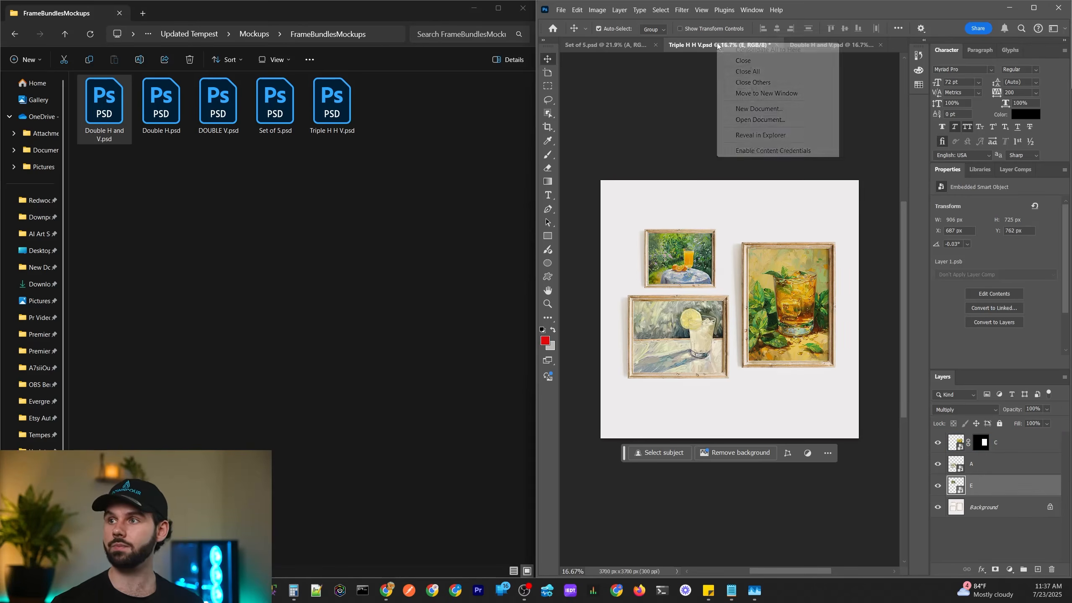
left_click(749, 71)
left_click(820, 222)
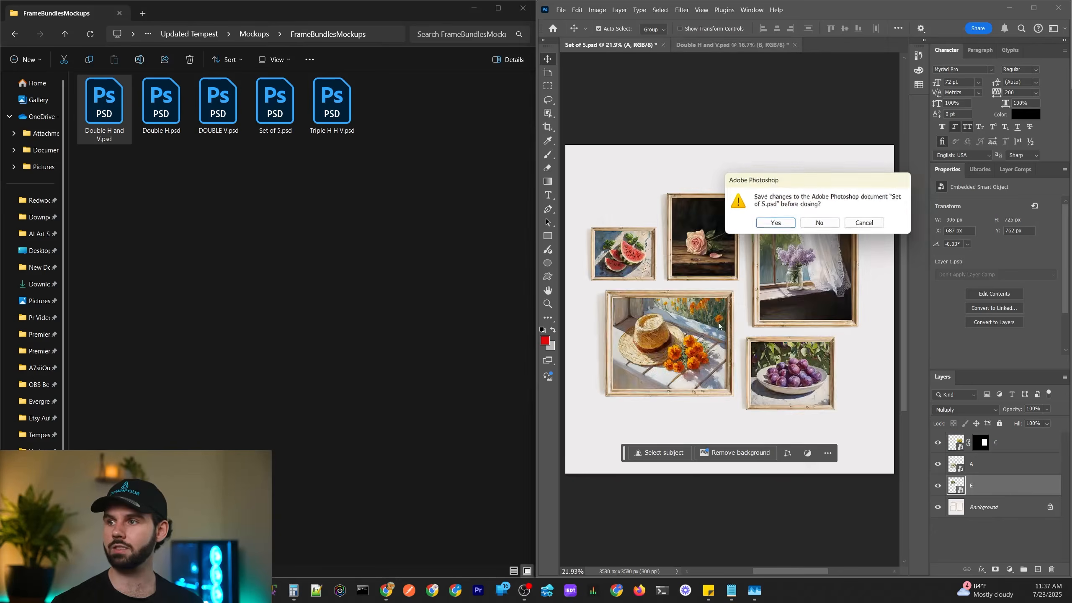
left_click(816, 224)
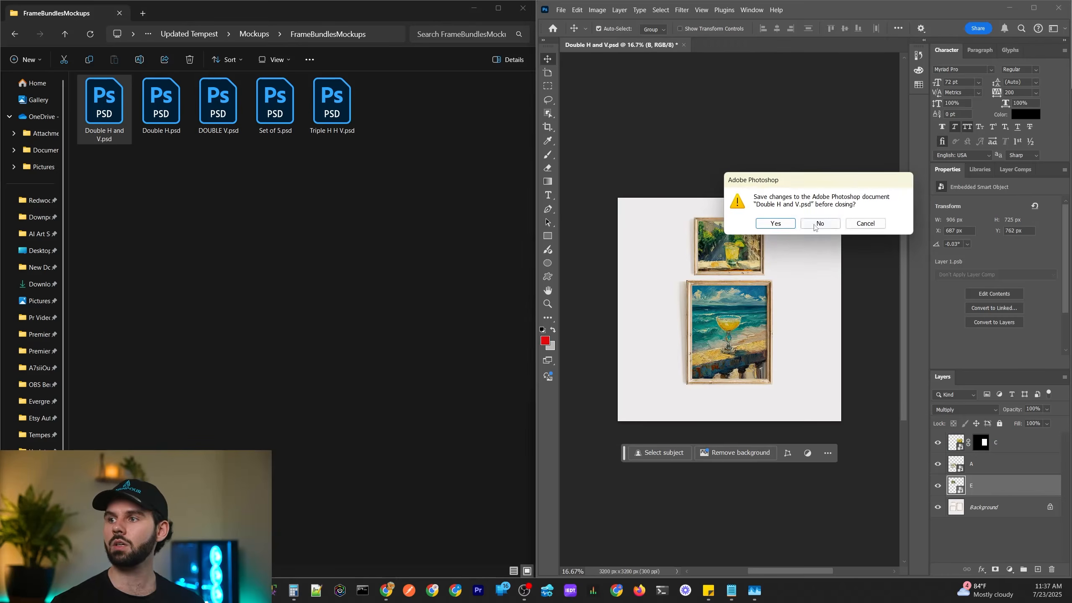
left_click(815, 224)
Browse for the Tempest script file and run it
left_click(561, 9)
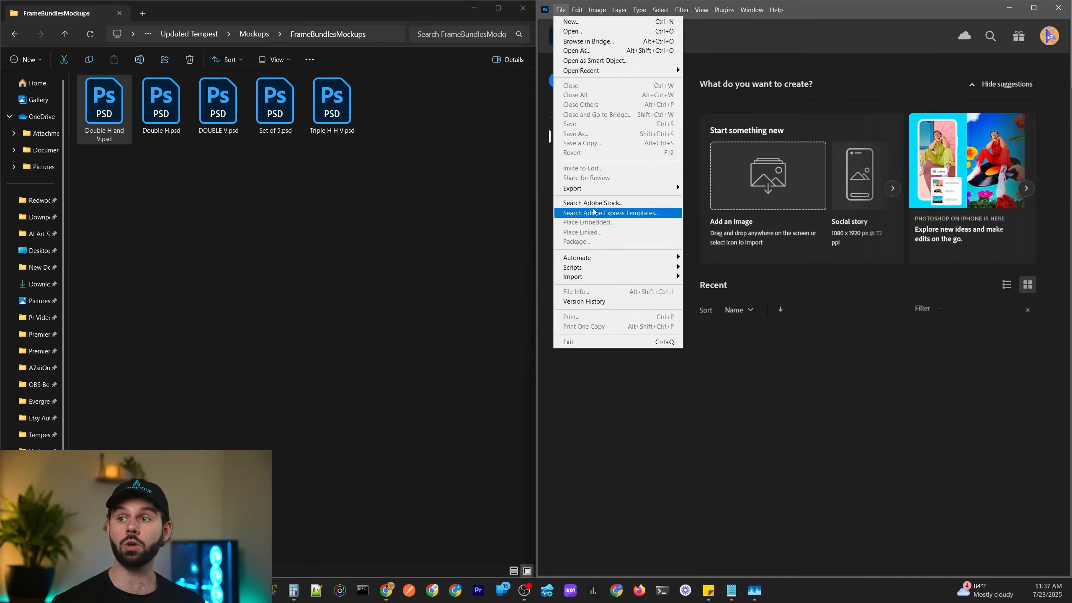
mouse_move(597, 267)
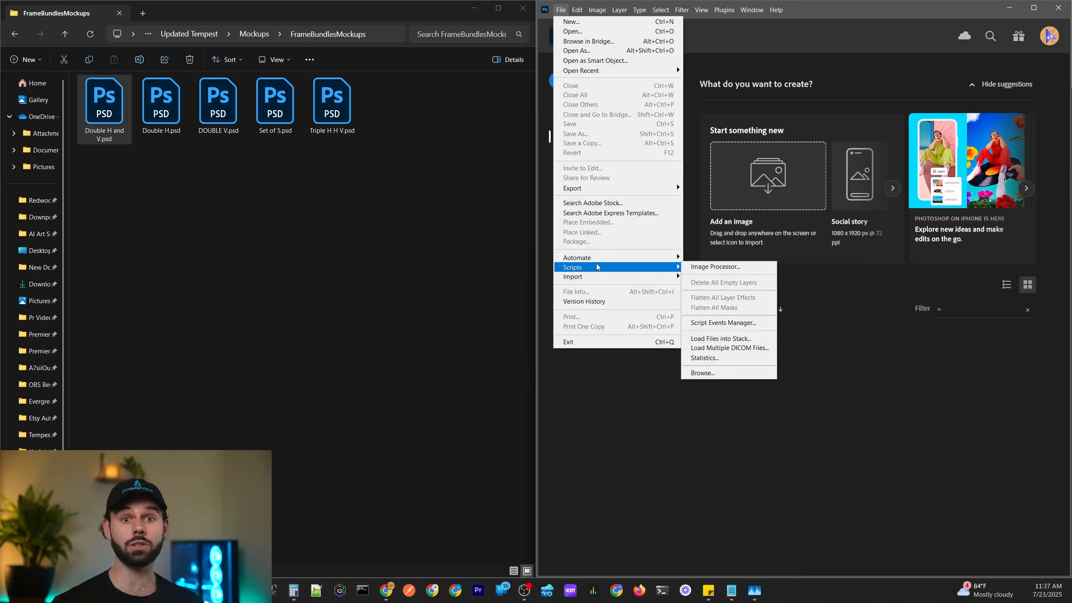
left_click(710, 369)
double_click(624, 177)
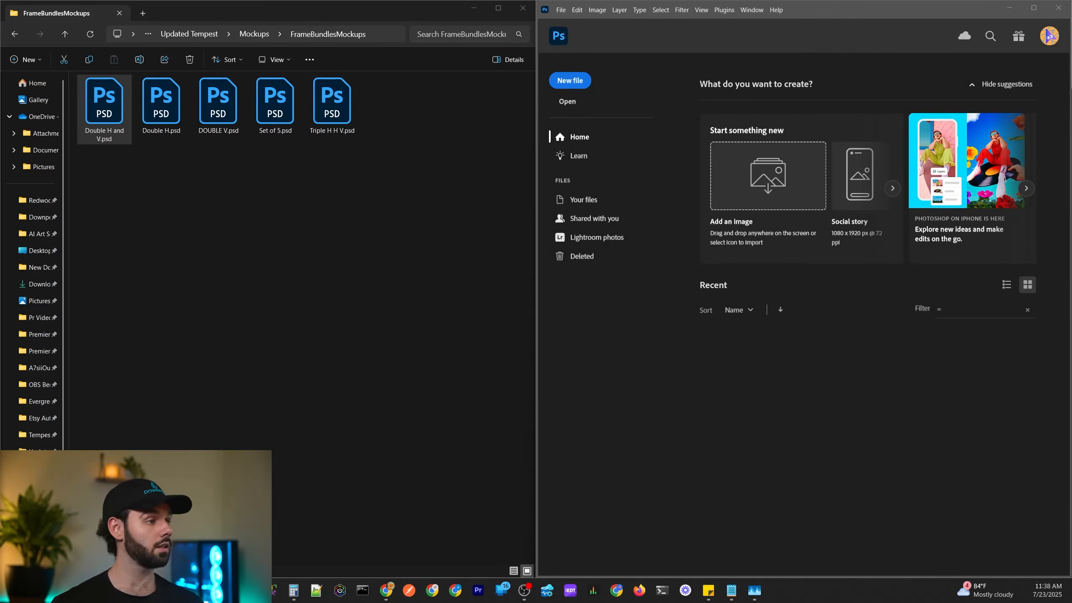
Set the Tempest orientation to Frame Bundle with manually assigned image placement, and start the run
left_click_drag(517, 97, 521, 75)
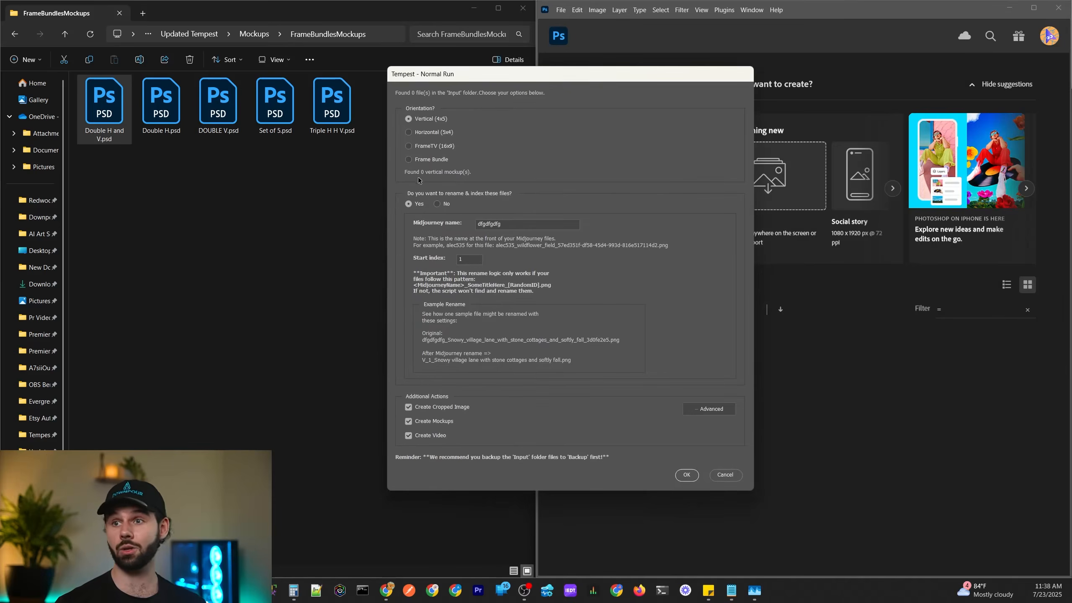
left_click(432, 160)
left_click(513, 148)
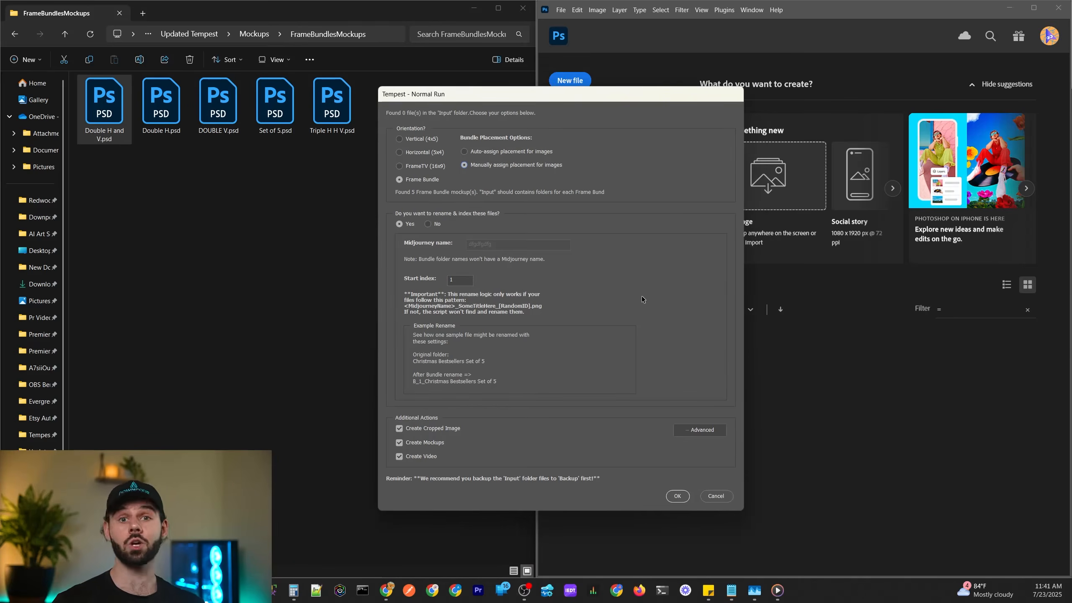
left_click(677, 497)
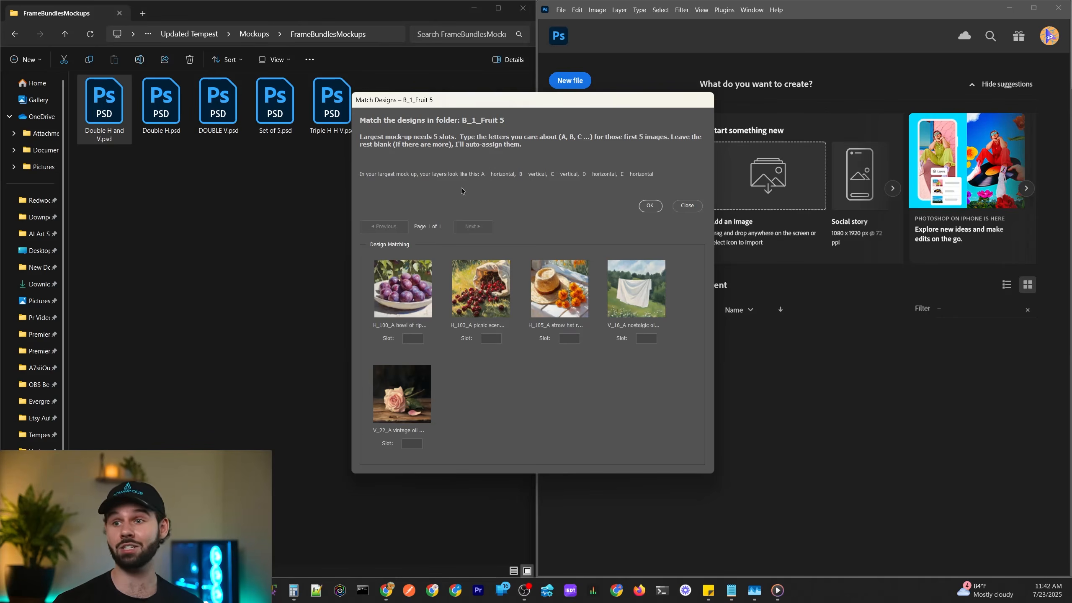
Assign slot A to the bowl of plums image and slot B to the white linen sheet image
left_click(423, 338)
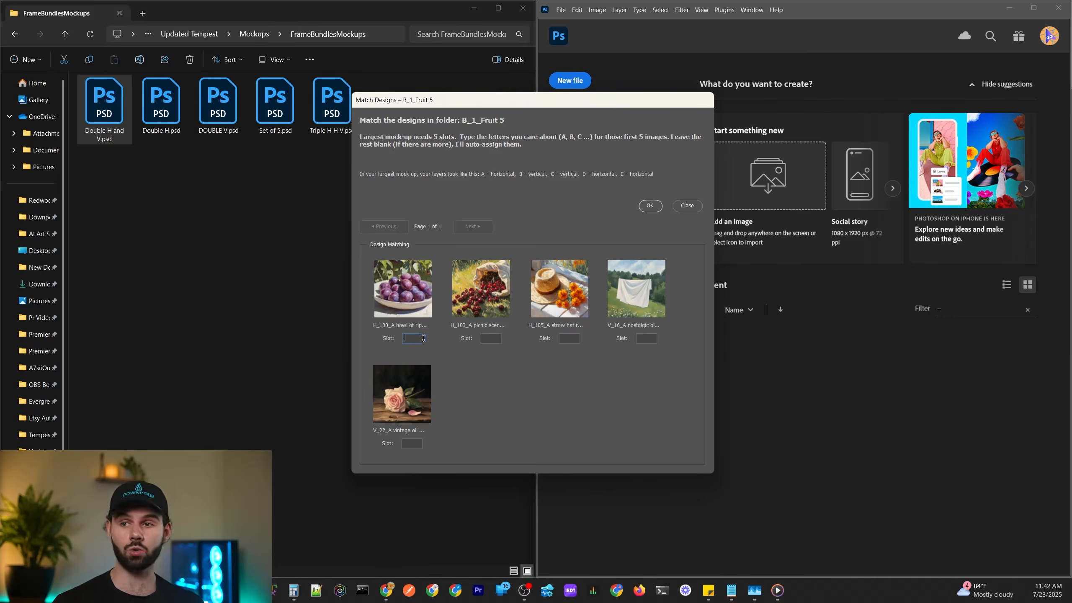
type("A")
left_click(490, 338)
type("B")
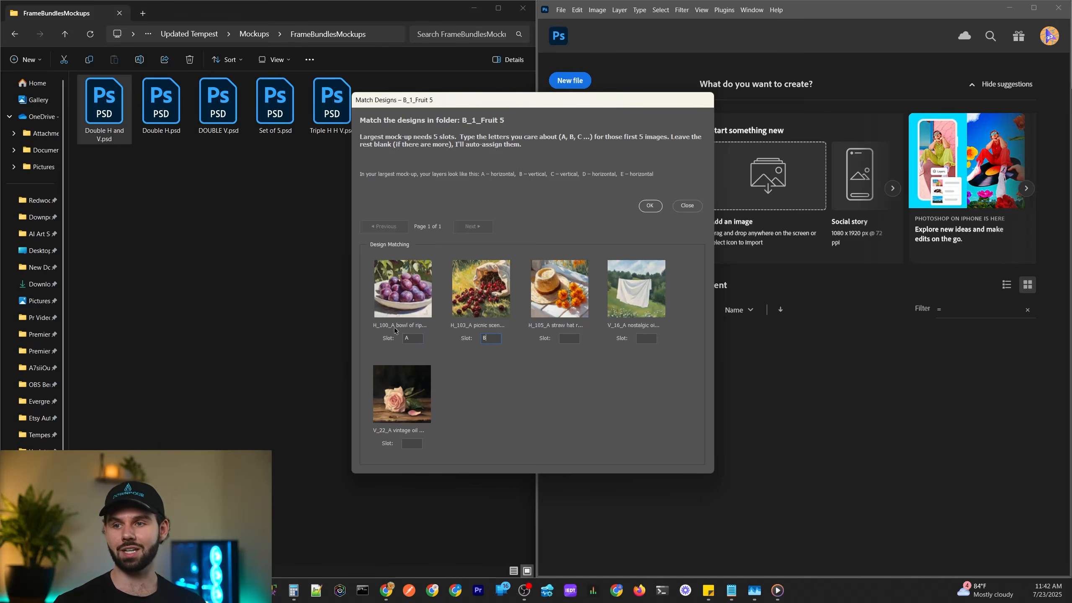
key("BackSpace")
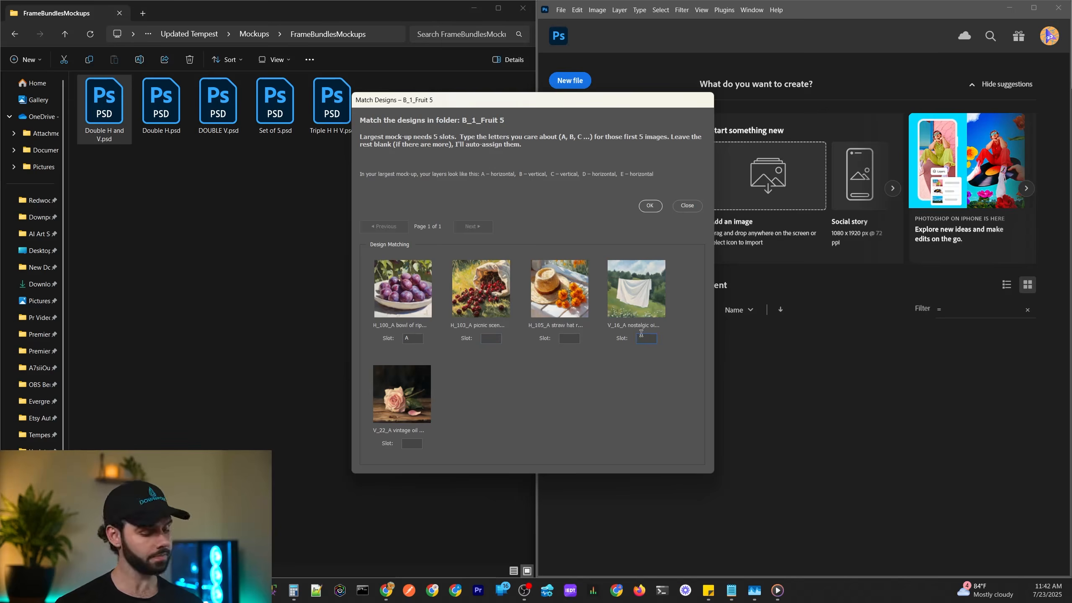
type("B")
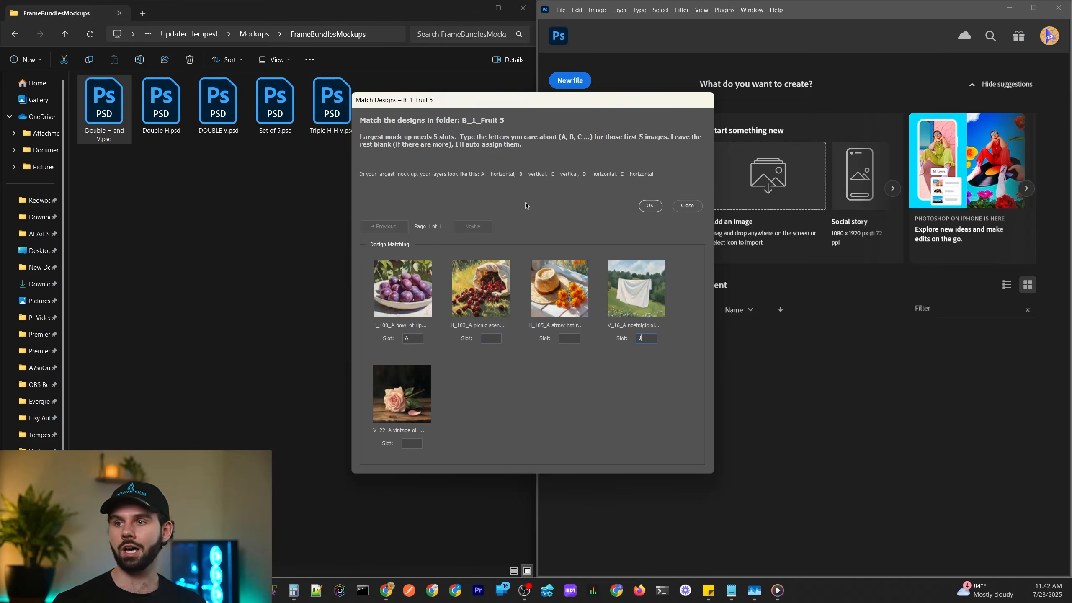
Assign slot C to the pink rose, D to the cherries picnic and E to the straw hat, and accept the design matching
left_click(406, 443)
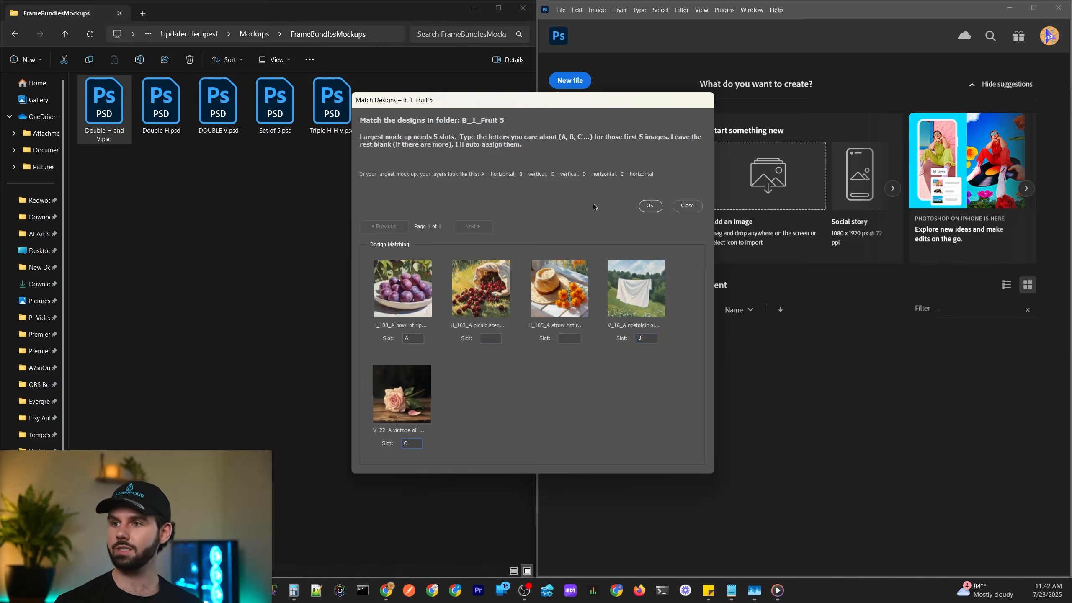
left_click(487, 340)
type("D")
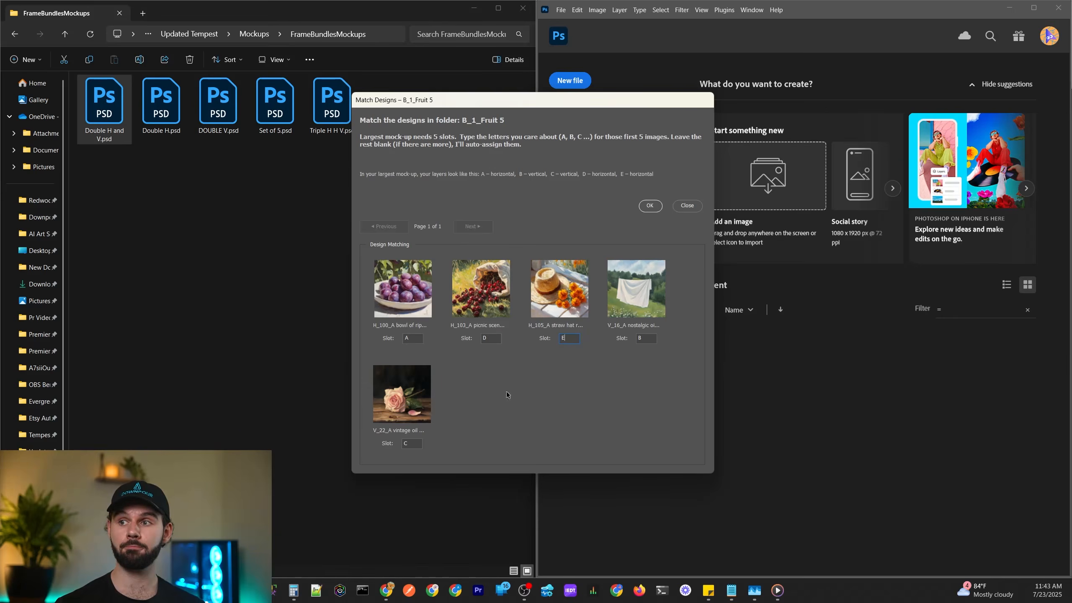
left_click(650, 206)
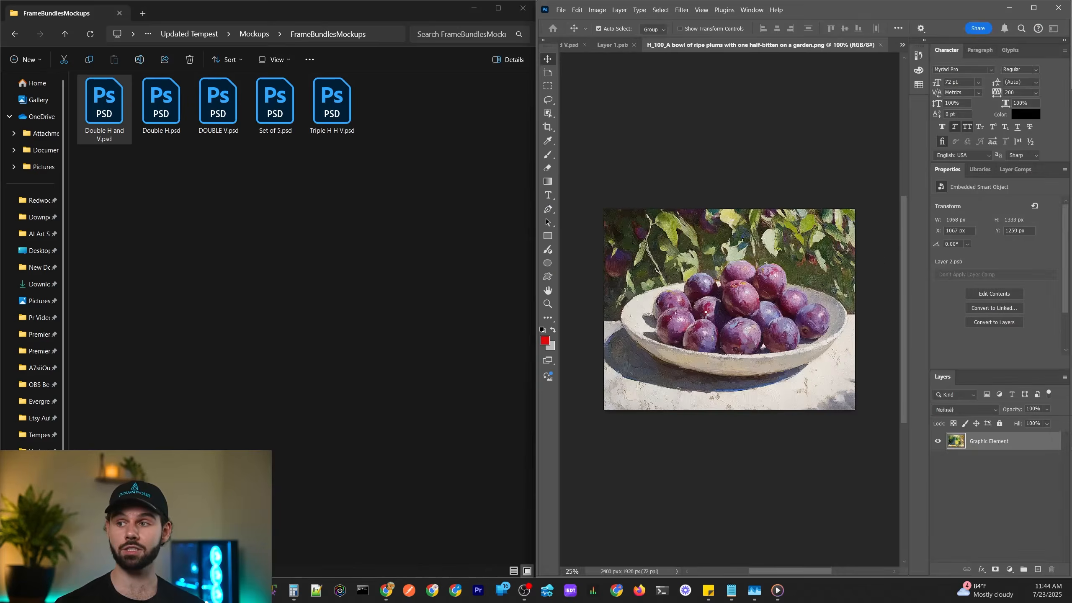
Open the B_1_Fruit 5 folder under Updated Tempest's Output\FrameBundles to view the generated mockups
left_click(206, 41)
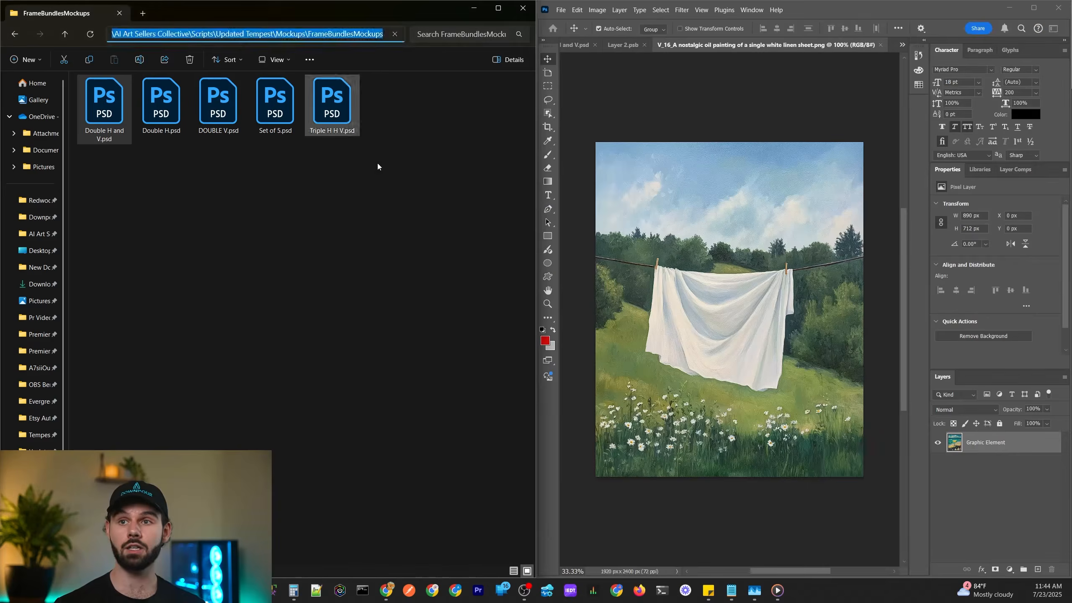
left_click(287, 169)
left_click(190, 34)
double_click(114, 141)
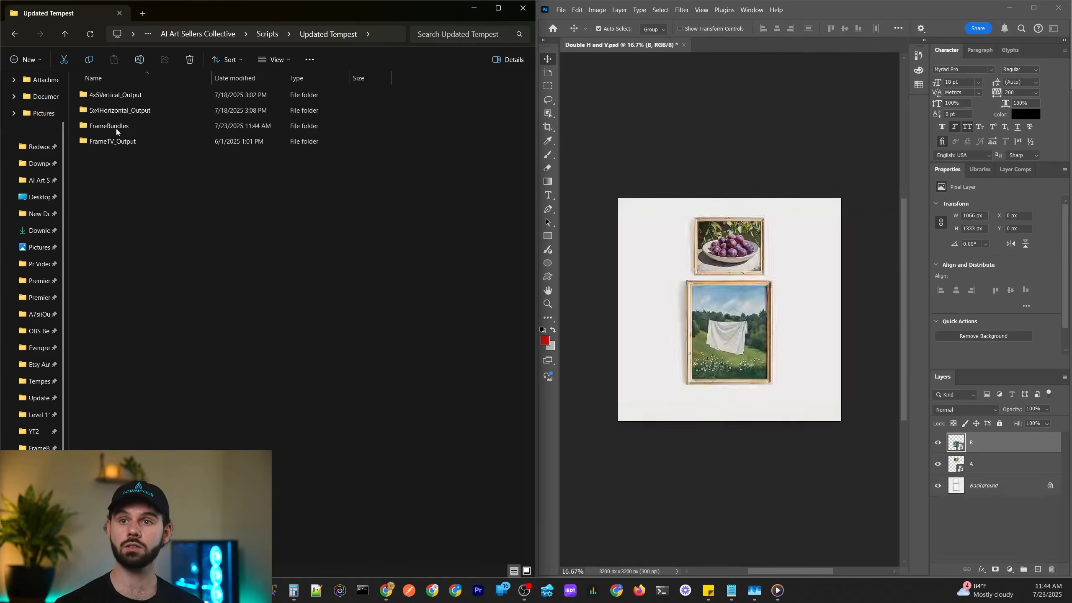
double_click(121, 126)
double_click(121, 96)
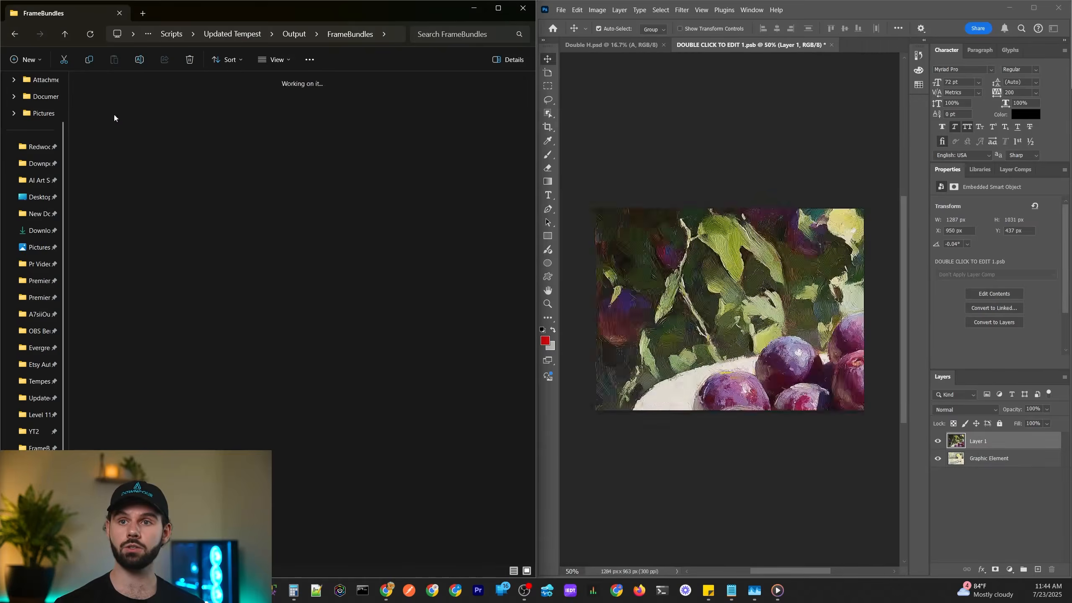
left_click(148, 120)
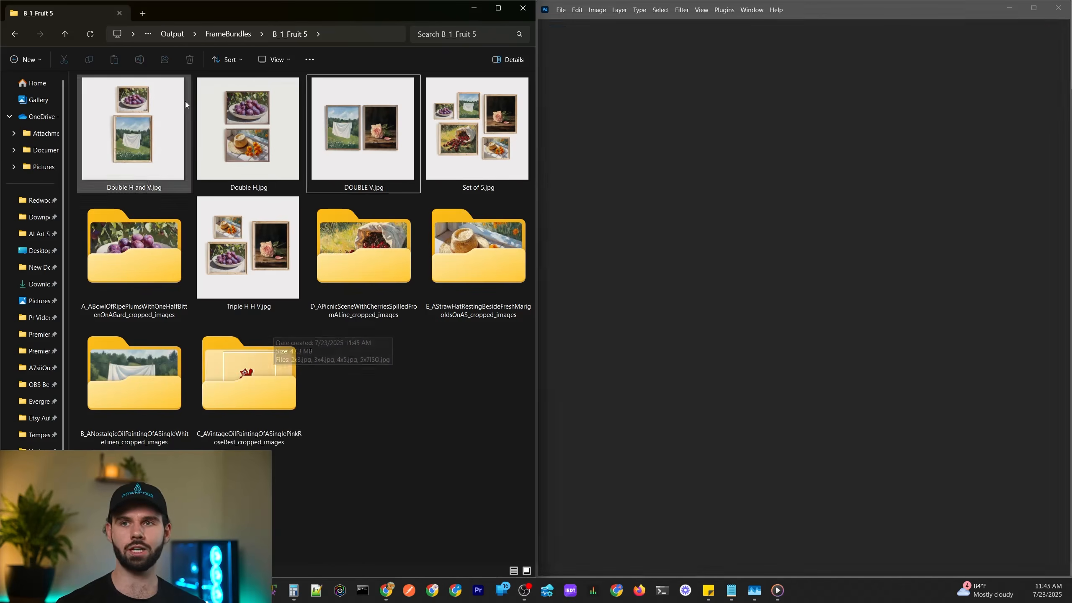
Open the B_1_Fruit 5 folder in Updated Tempest's Input folder to view the source images
left_click(171, 34)
left_click(220, 34)
double_click(155, 111)
double_click(125, 97)
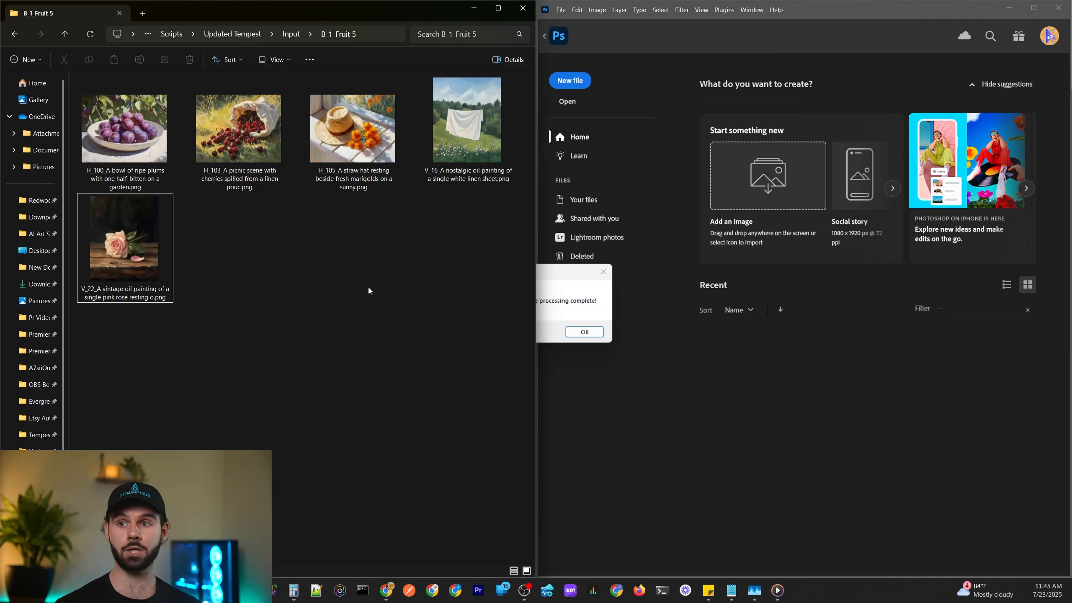
Dismiss the script's completion message and reopen the B_1_Fruit 5 folder in Output\FrameBundles
left_click(545, 289)
left_click(570, 331)
left_click(235, 35)
left_click(149, 140)
double_click(149, 140)
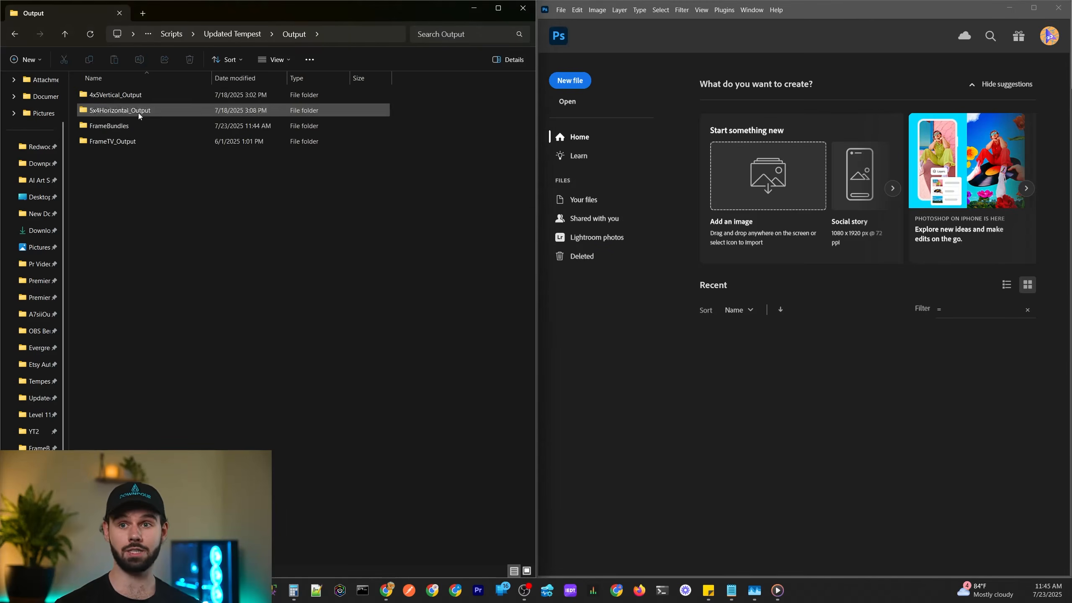
double_click(135, 125)
double_click(124, 97)
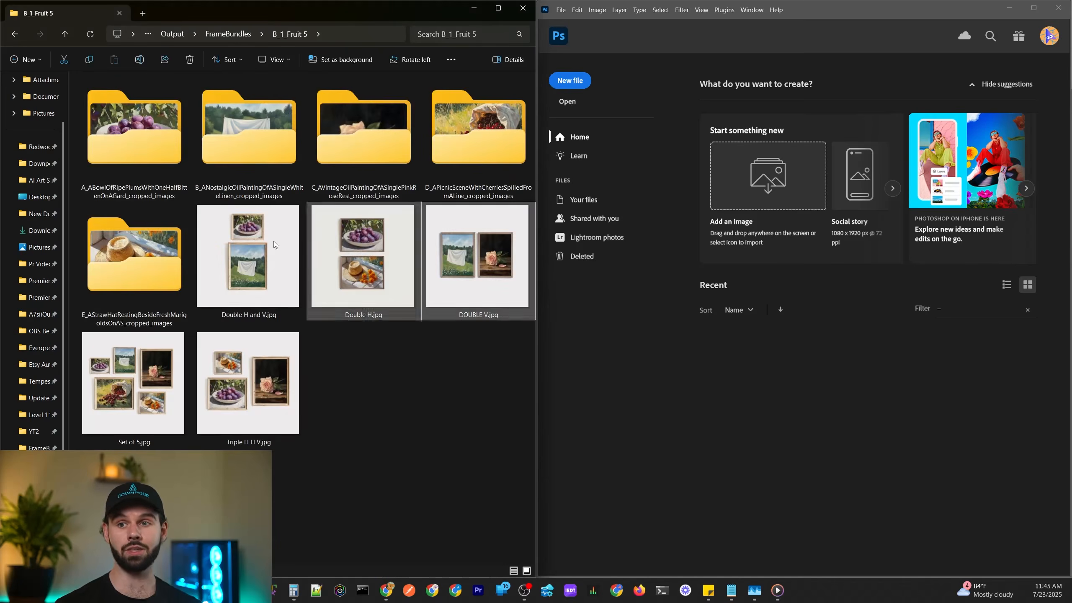
View the cropped plum images as thumbnails in their layer A folder, and return to B_1_Fruit 5 to select Triple H H V.jpg
left_click(139, 192)
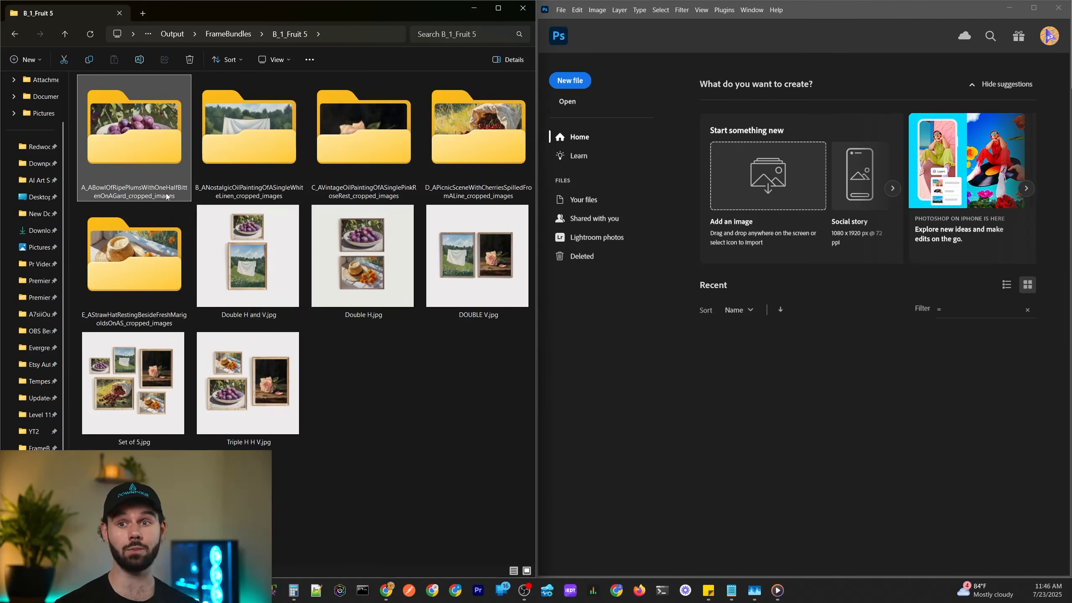
left_click(255, 184)
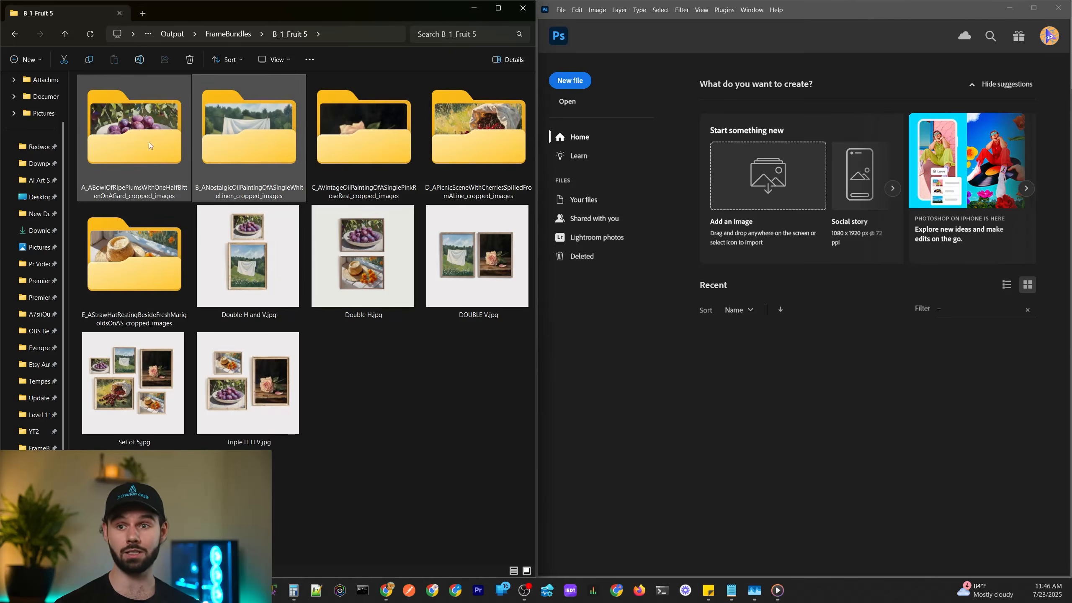
double_click(146, 131)
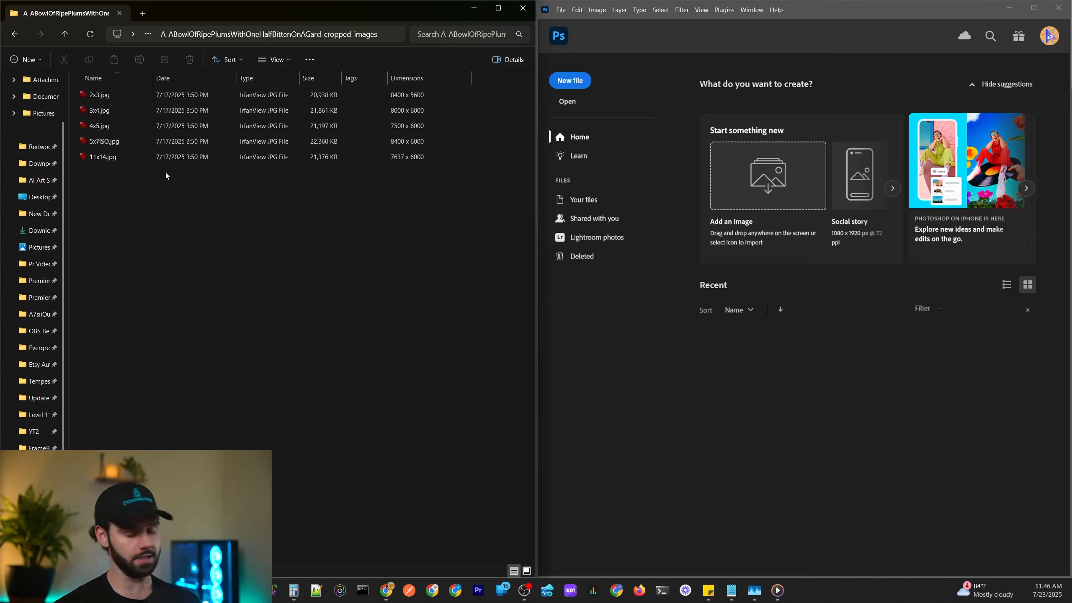
scroll(152, 172, "up", 3, "ctrl")
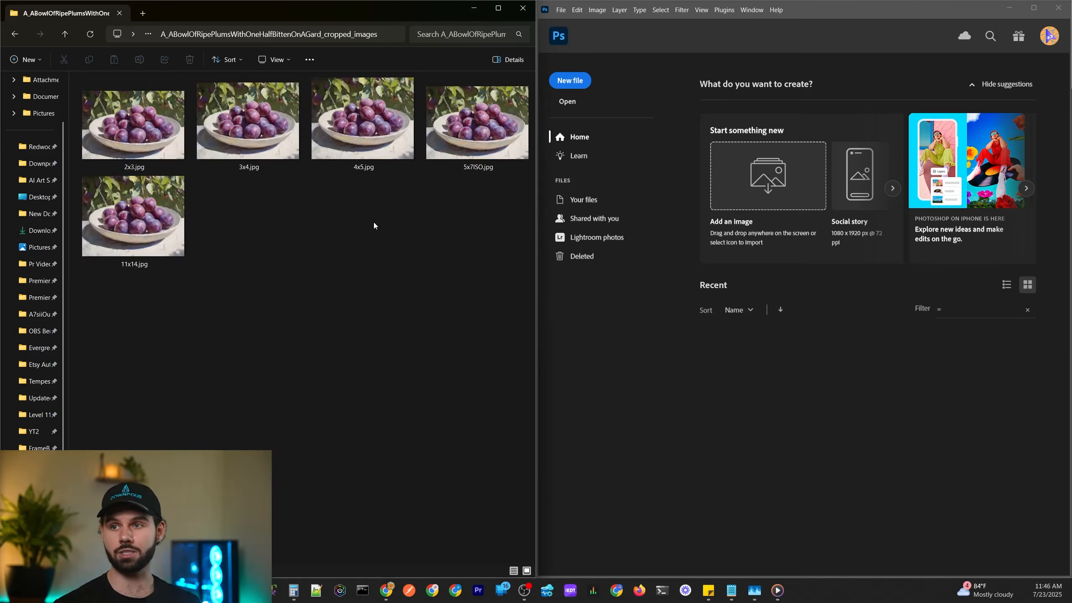
key("alt+Left")
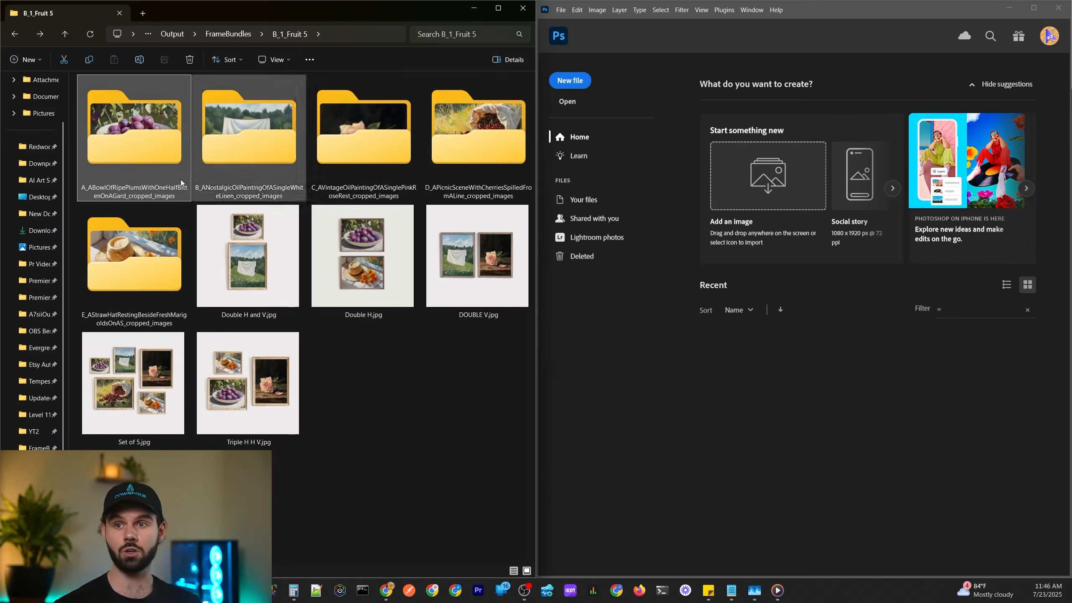
left_click(248, 383)
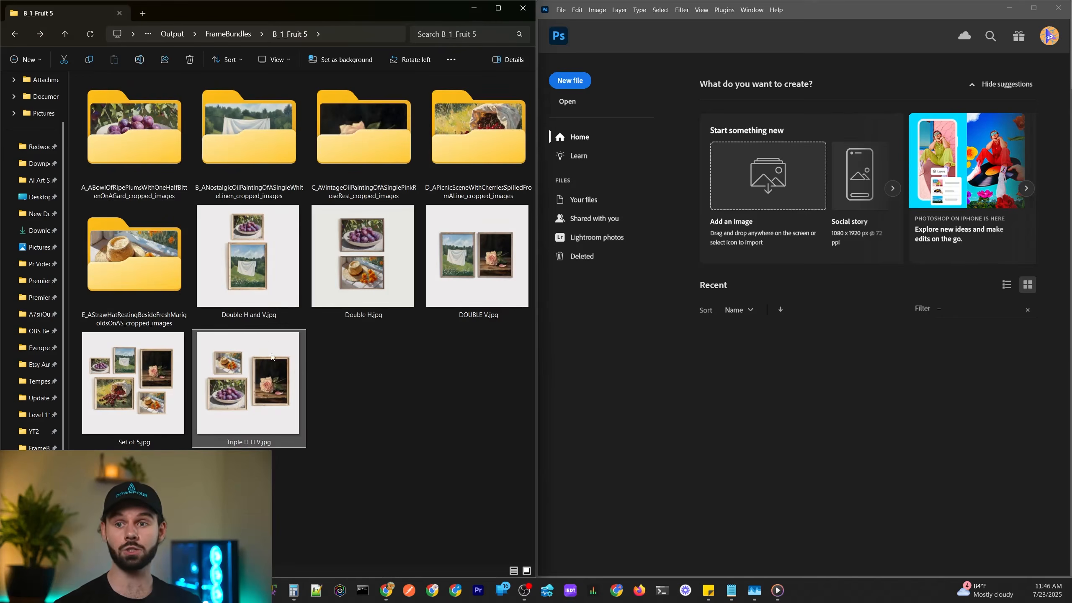
left_click(258, 290, "shift")
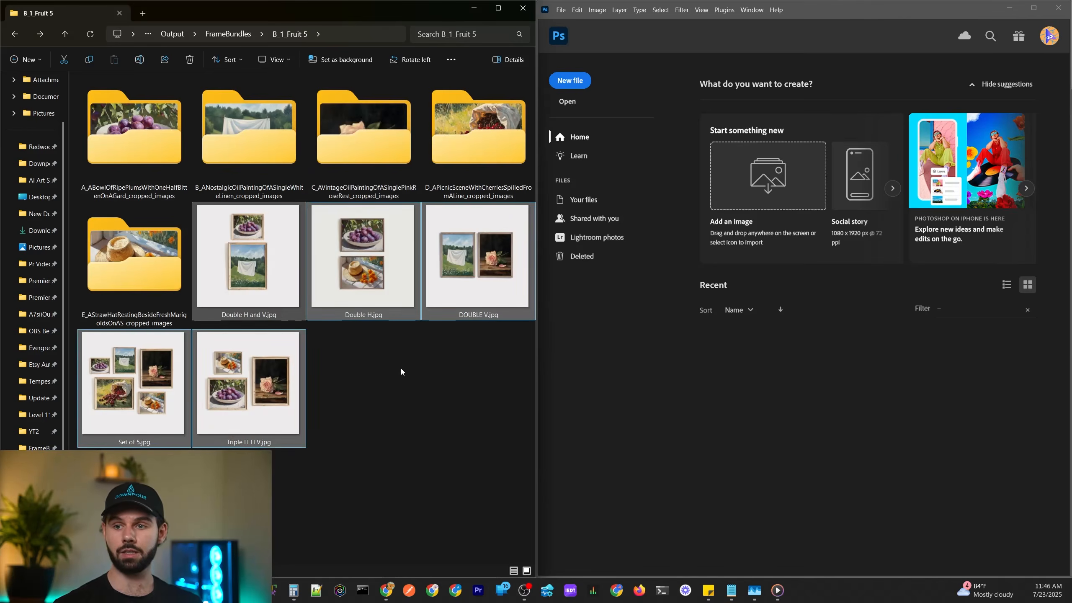
left_click(401, 369)
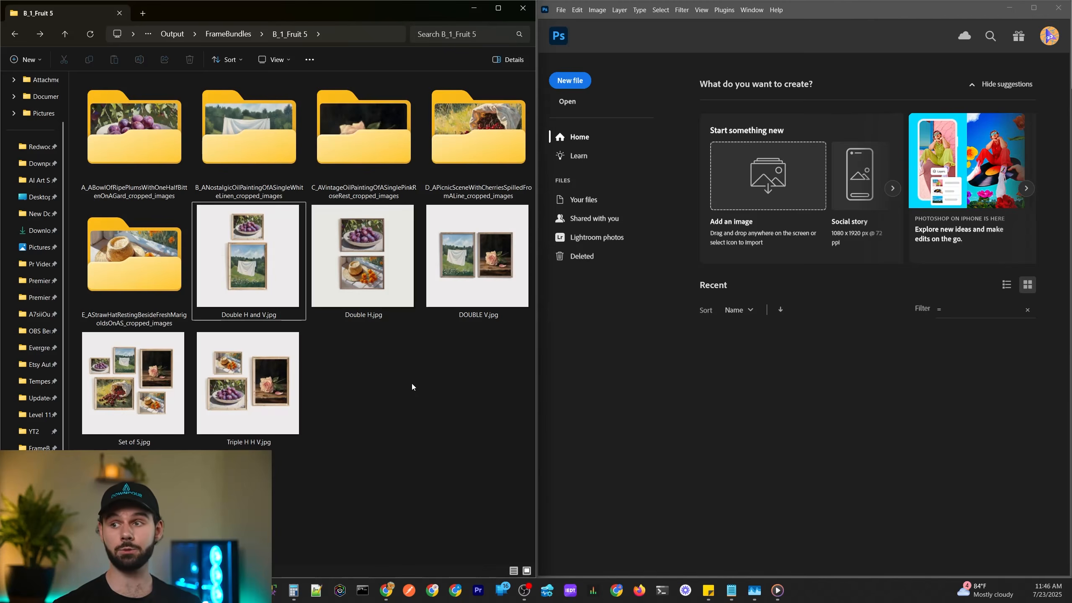
left_click(664, 404)
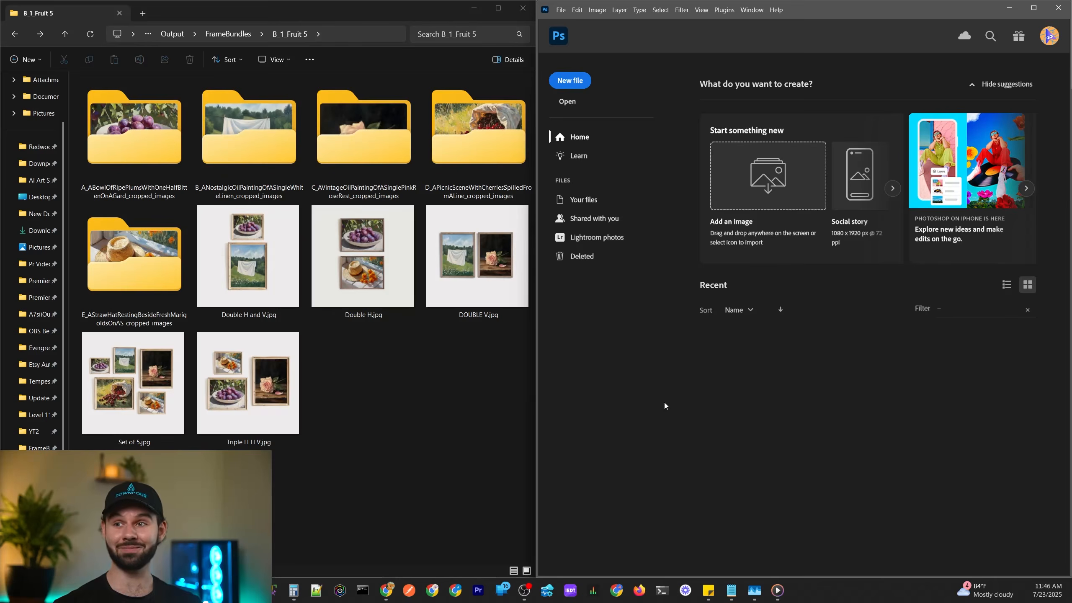
left_click_drag(470, 437, 80, 77)
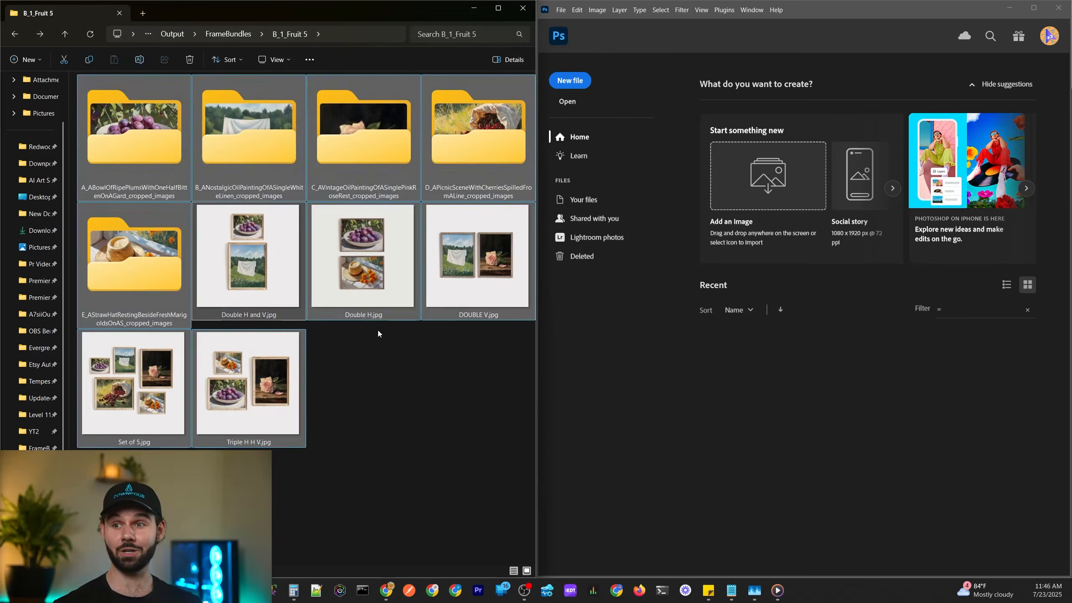
left_click(468, 408)
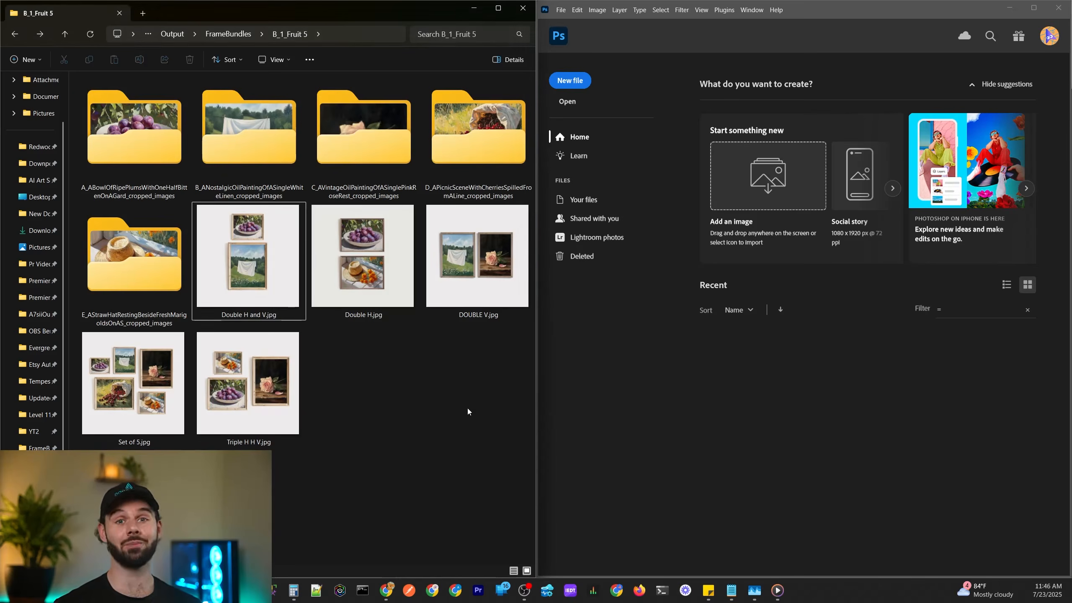
Switch to Chrome and review the Building In Public bullet points in the 7.23.25 Google Docs document
left_click(386, 590)
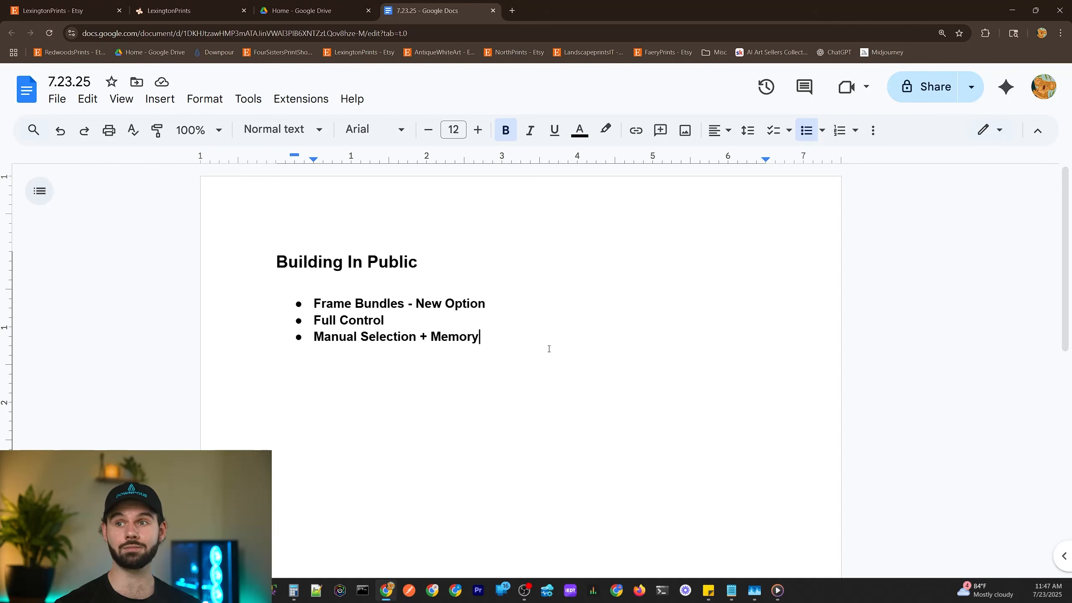
left_click(426, 336)
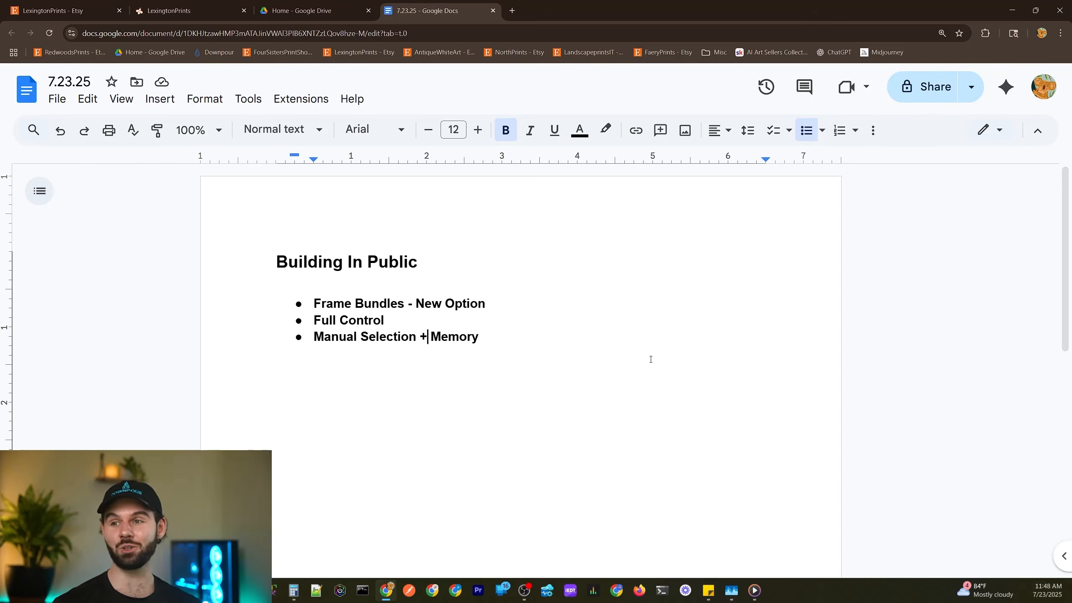
left_click(512, 320)
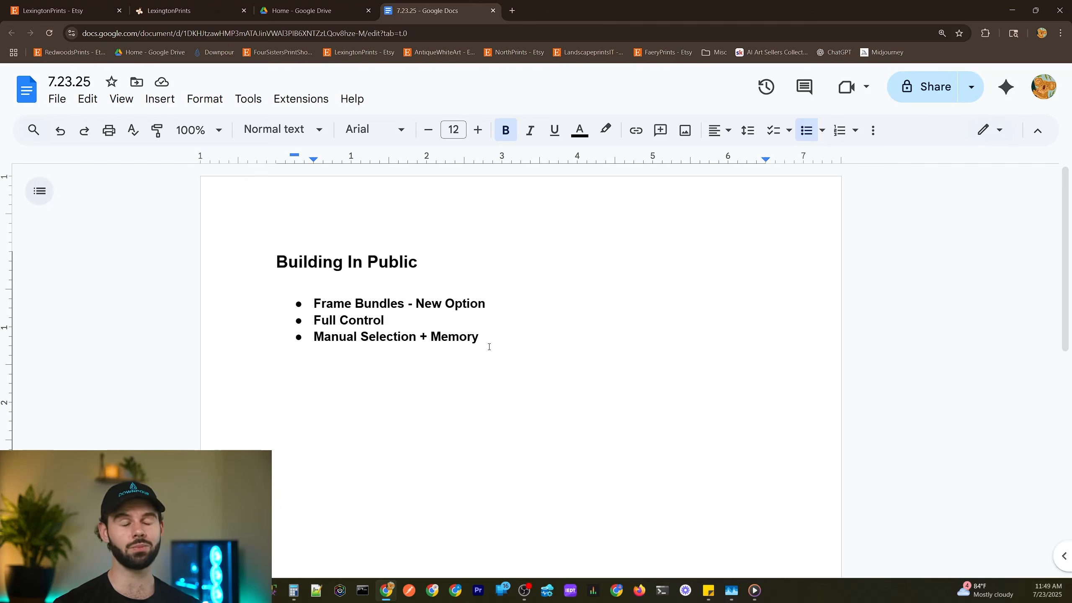
Open the AI Art Sellers Collective community on Skool in a new browser tab and look through its post feed
left_click(513, 11)
left_click(771, 51)
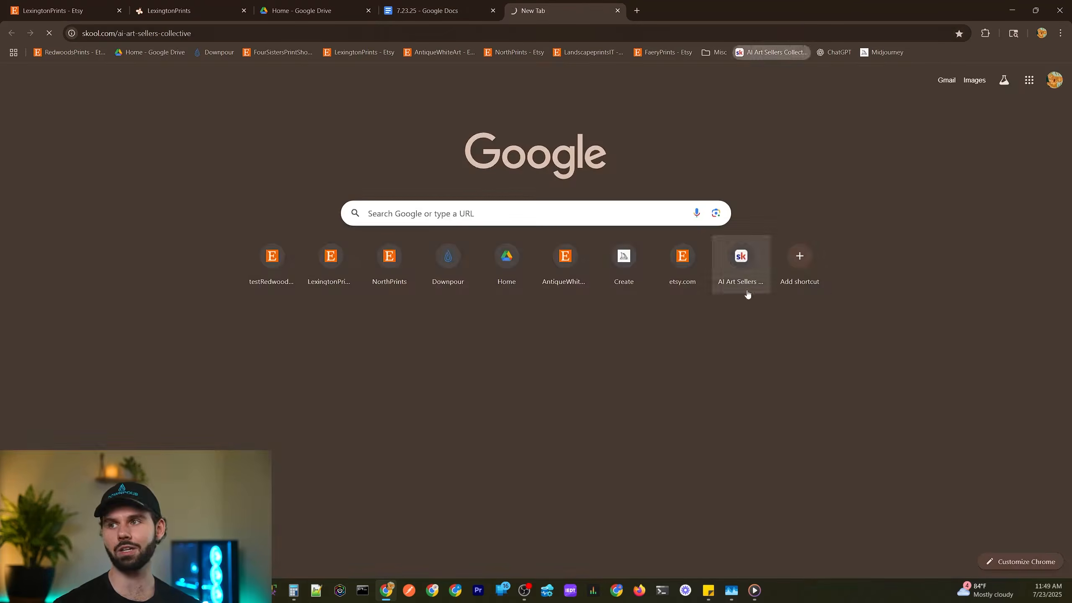
scroll(173, 297, "down", 2)
scroll(172, 297, "down", 2)
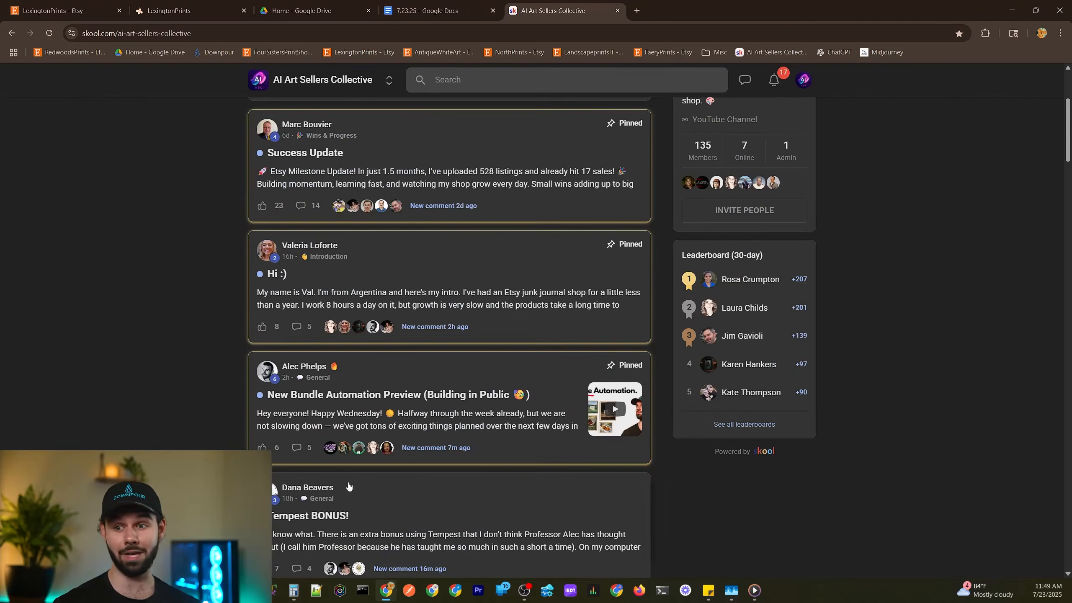
scroll(162, 402, "down", 4)
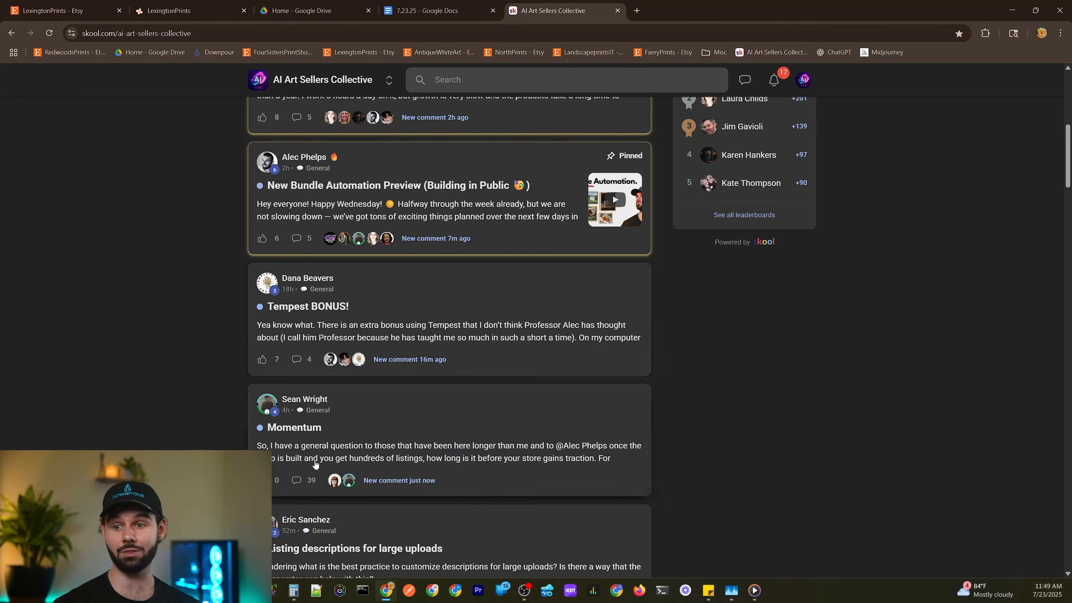
scroll(143, 411, "down", 4)
scroll(140, 376, "down", 1)
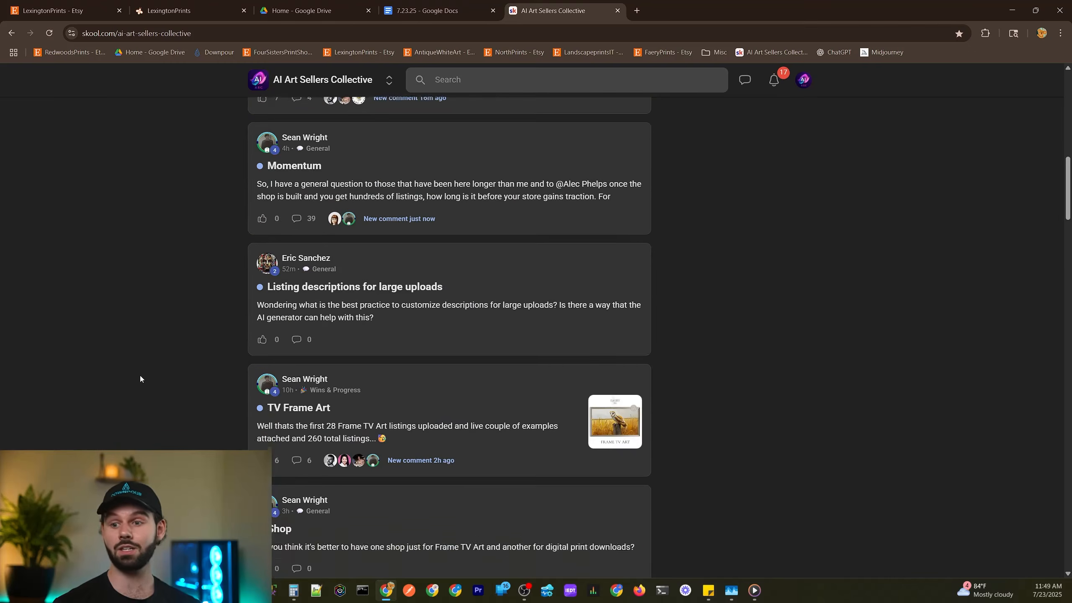
scroll(140, 378, "down", 3)
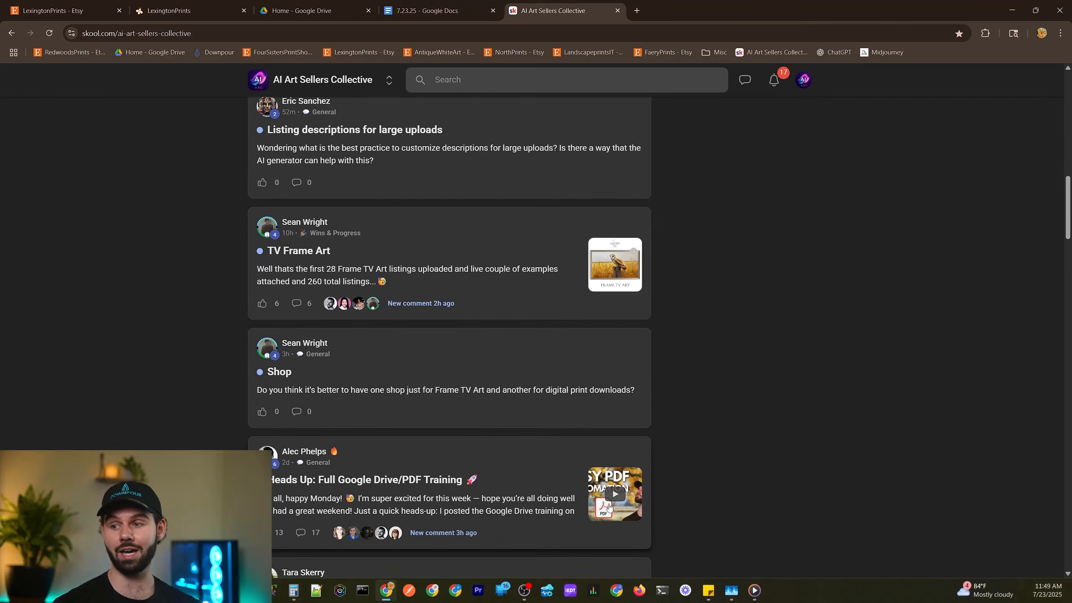
scroll(491, 491, "up", 15)
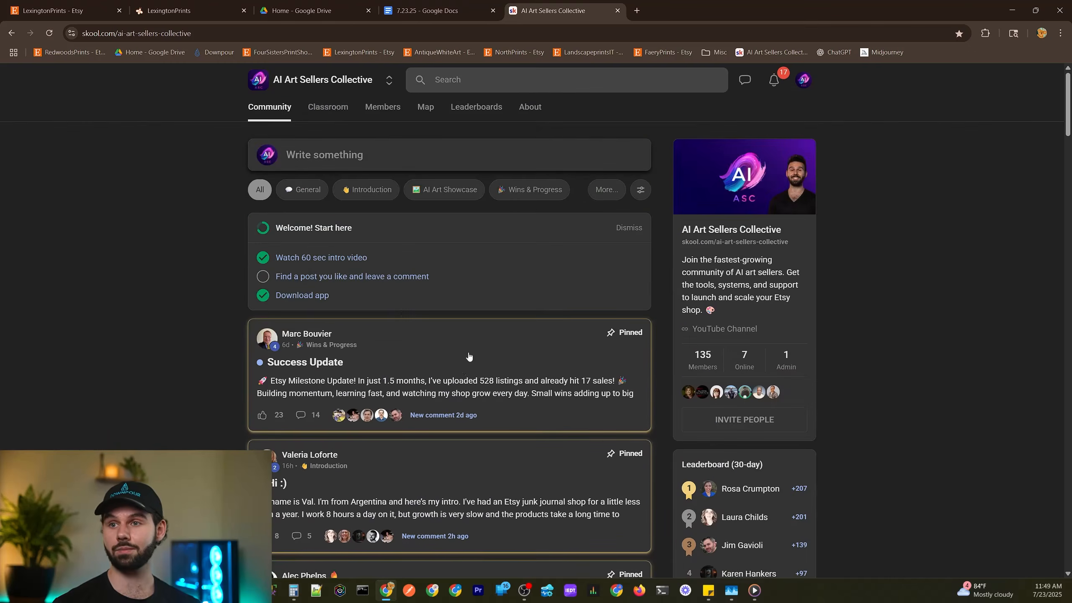
Open the Resources course in the community's Classroom and view the Founders Mockup Pack page
left_click(328, 107)
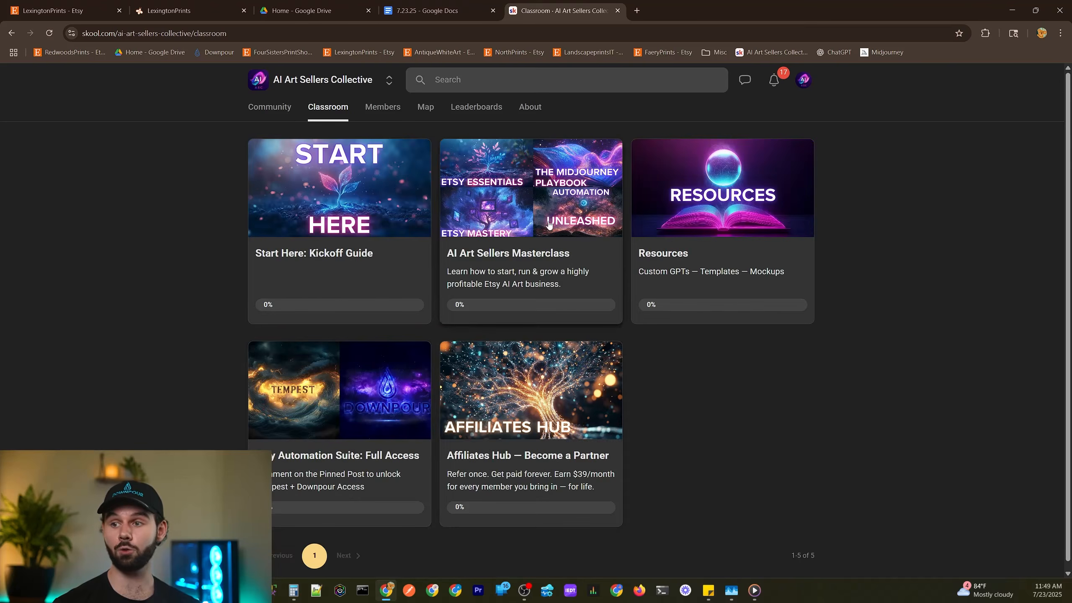
left_click(713, 230)
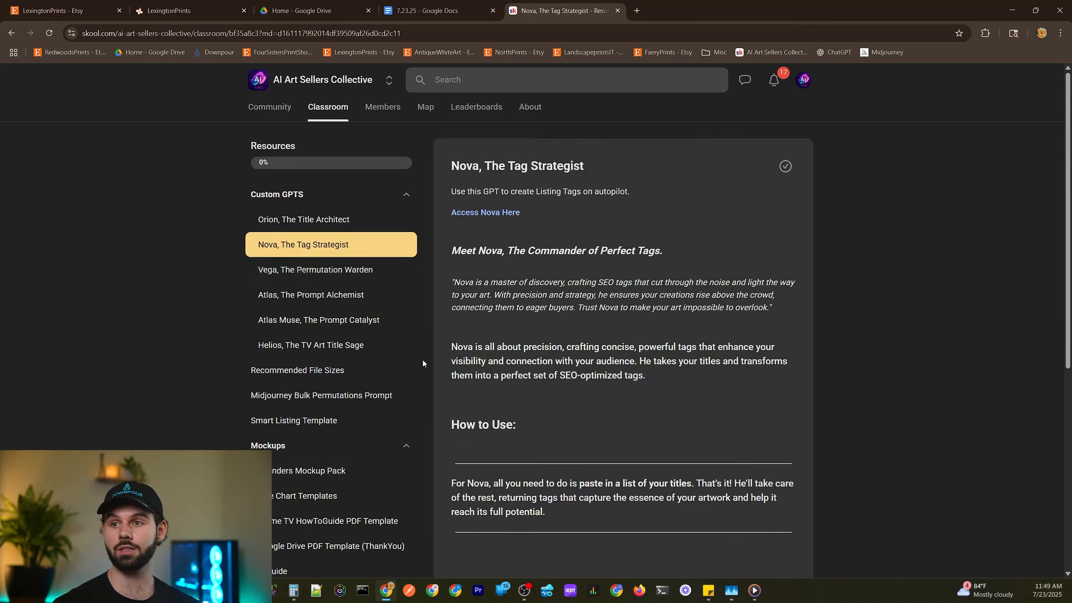
scroll(338, 444, "down", 1)
left_click(322, 416)
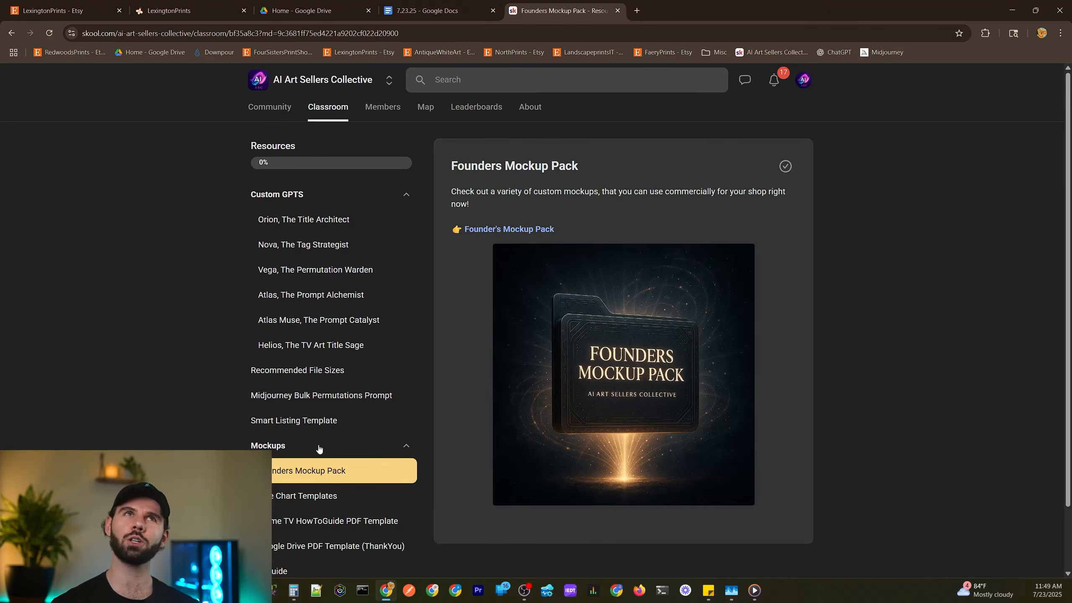
View the Size Chart Templates, Frame TV HowToGuide PDF Template and Google Drive PDF Template (ThankYou) pages in Resources
left_click(320, 497)
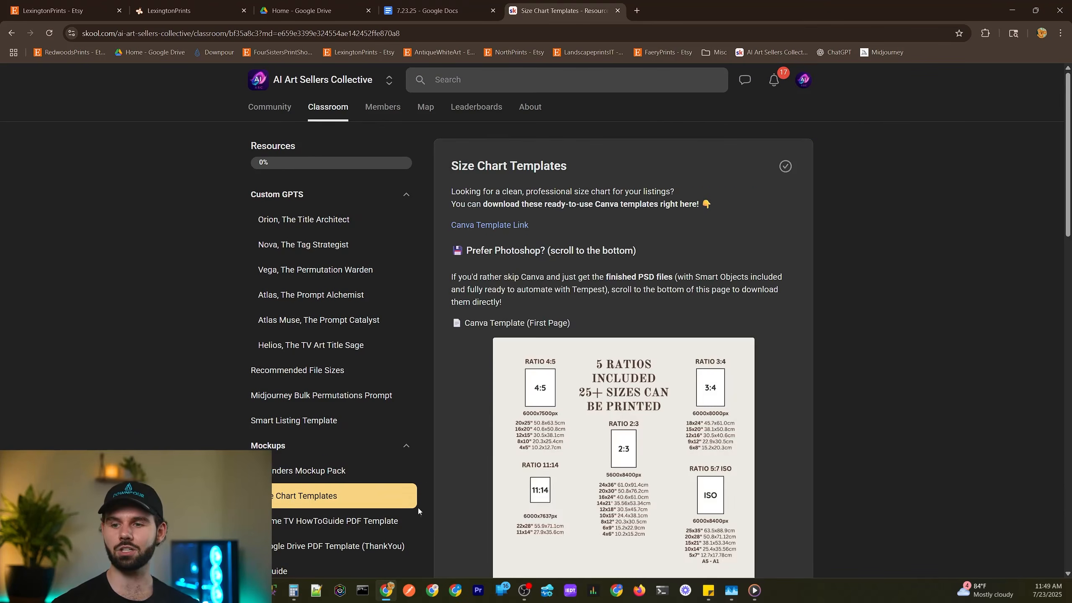
left_click(414, 520)
left_click(388, 546)
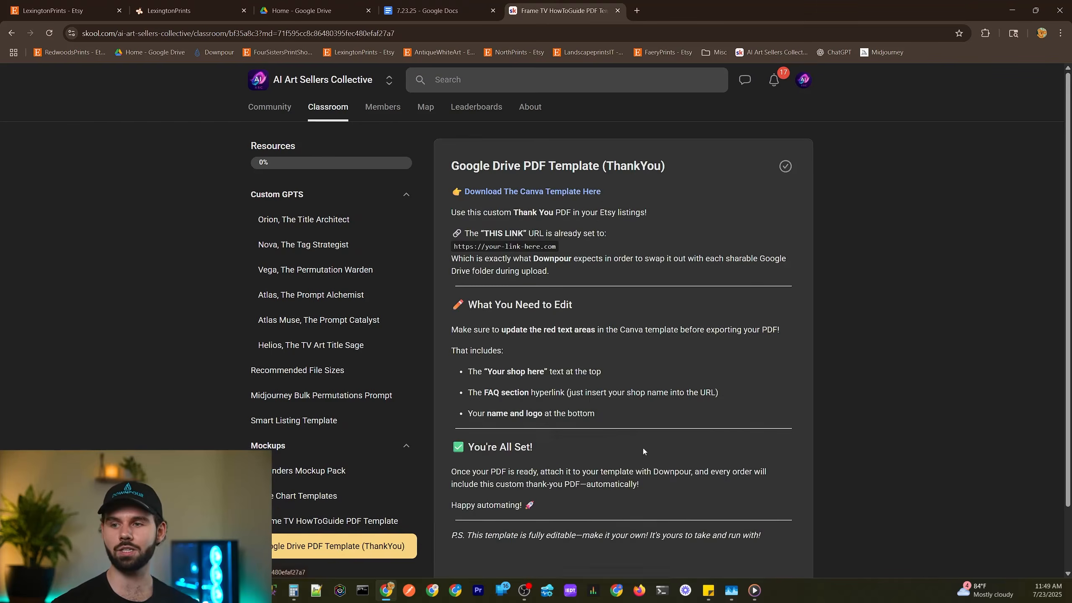
scroll(634, 397, "down", 5)
scroll(623, 420, "up", 5)
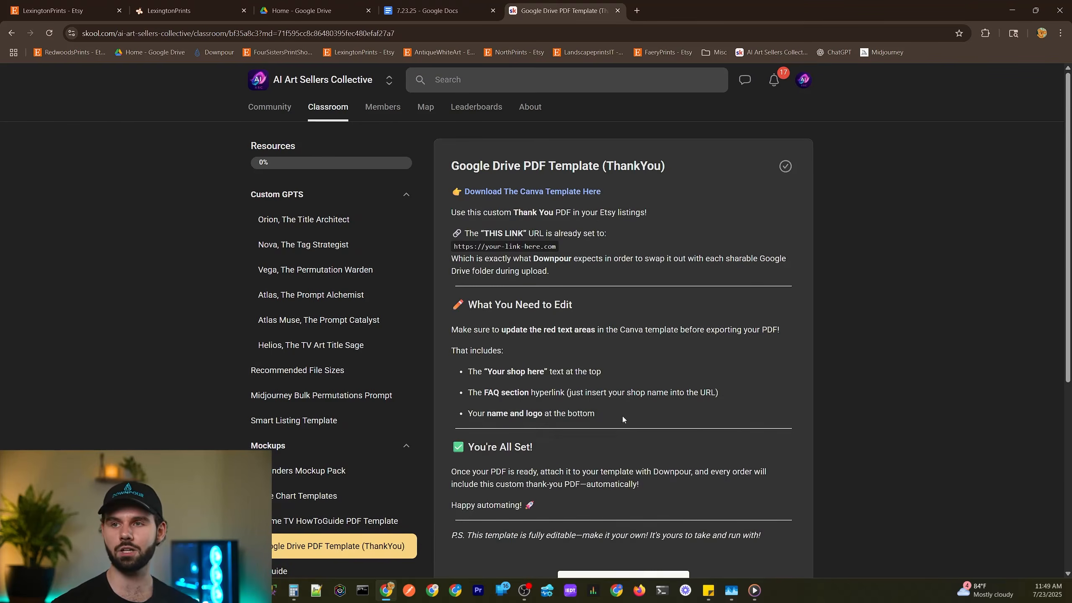
Return to the Community feed and look over the pinned posts, ending at the start of the feed
left_click(282, 112)
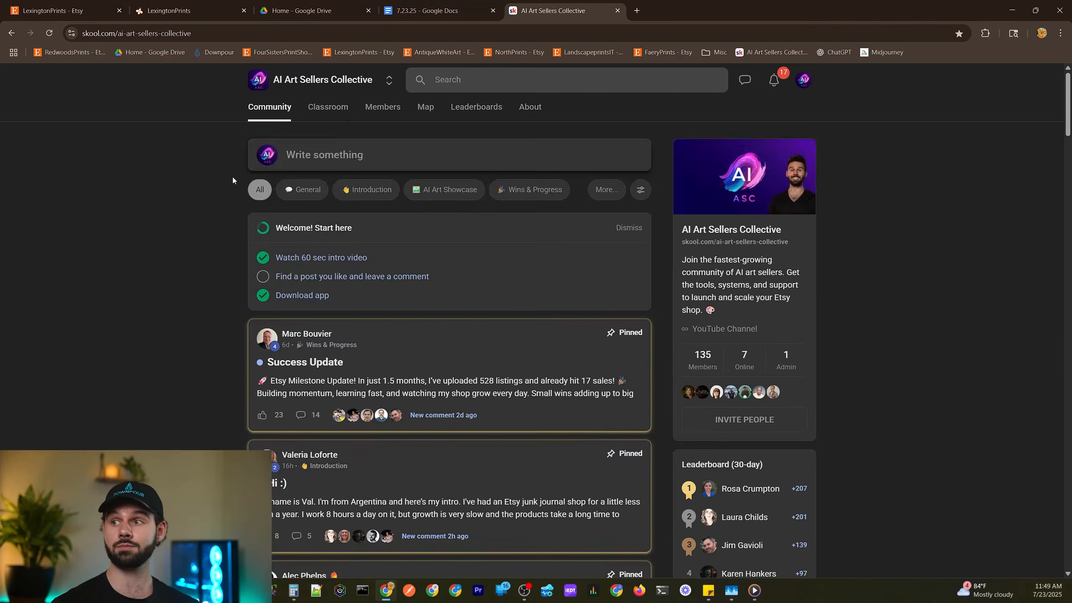
scroll(223, 190, "down", 3)
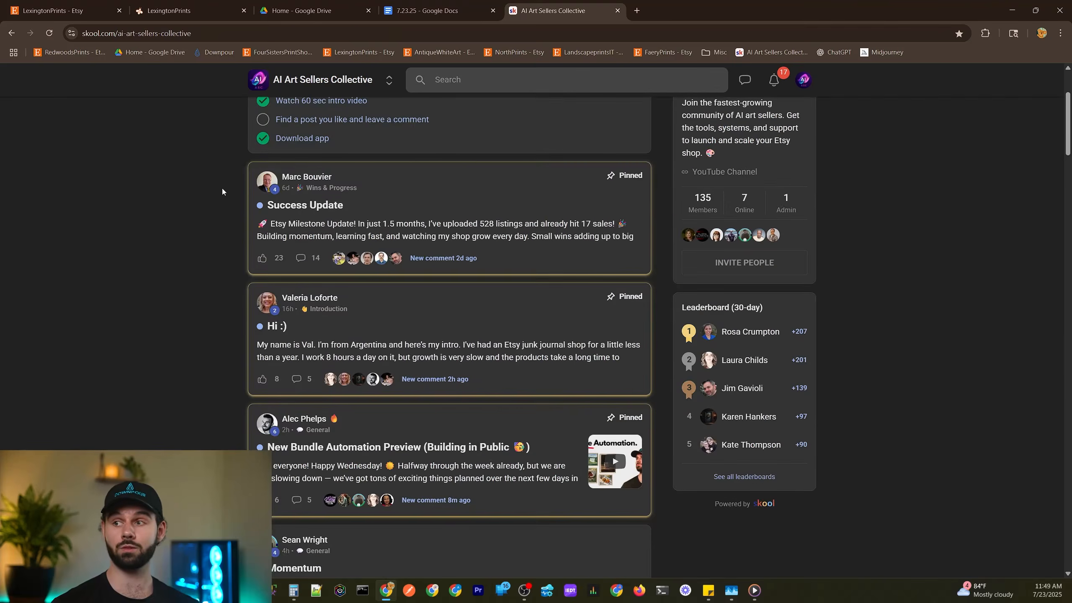
scroll(222, 190, "down", 2)
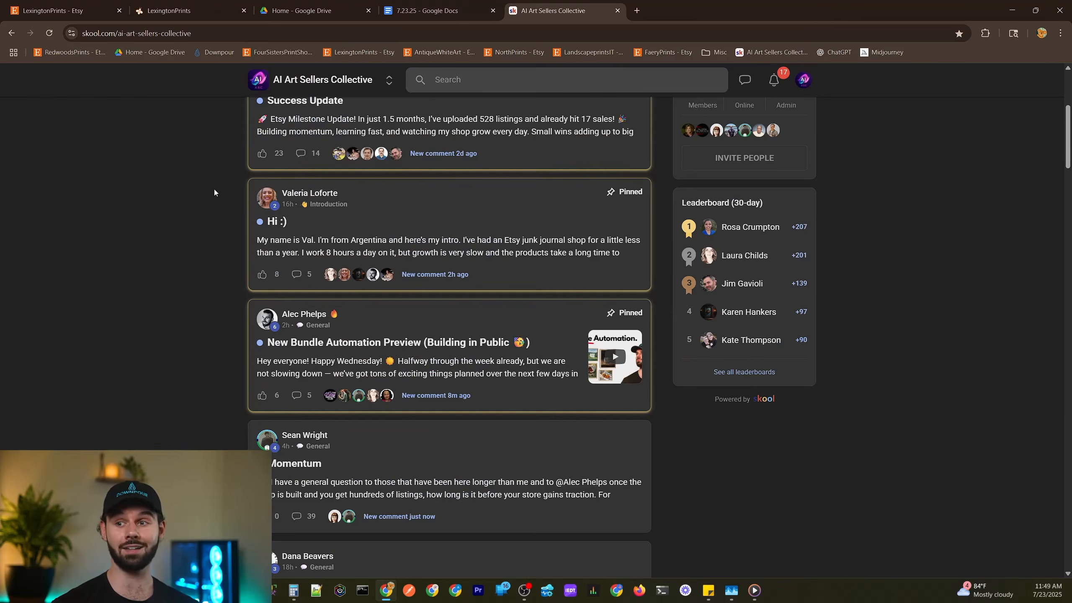
scroll(214, 191, "up", 5)
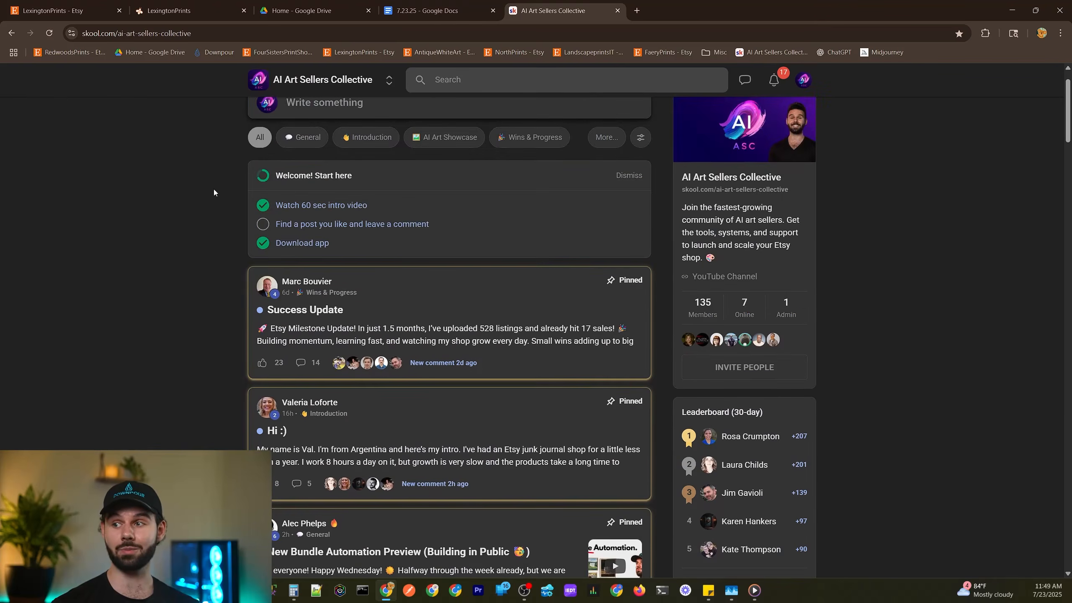
scroll(213, 192, "up", 1)
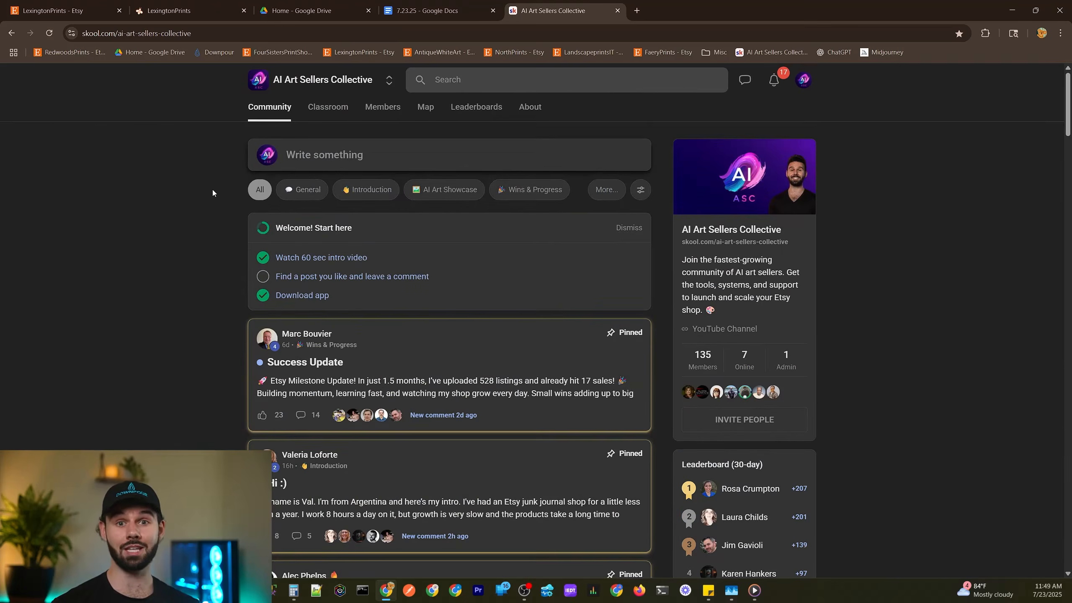